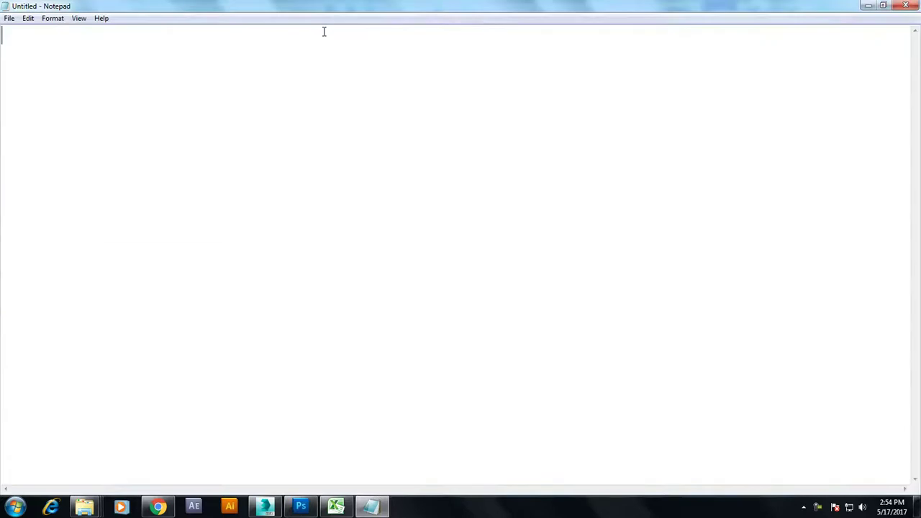
# Step: Type 'In this tutorial we will Model a sthehesscope' into the untitled Notepad document
pyautogui.write('In this tutorial we will Model a sthe')
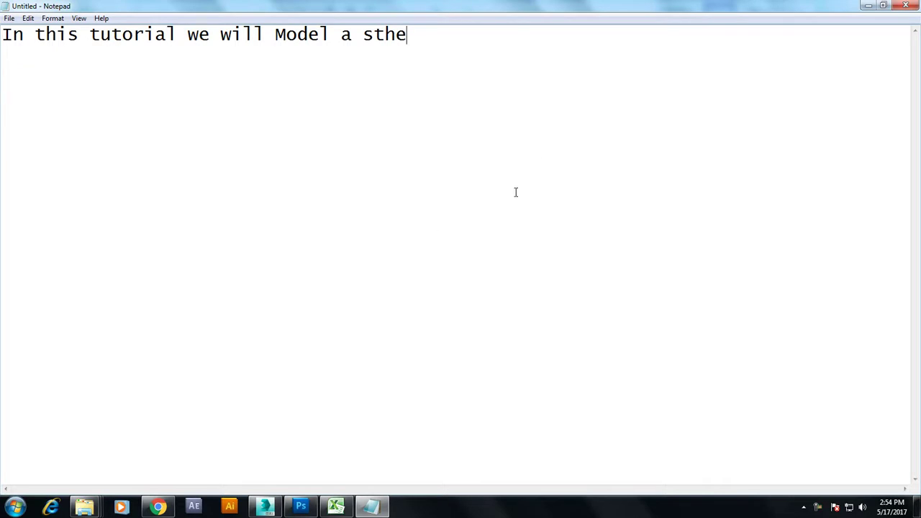
pyautogui.write('hesscope')
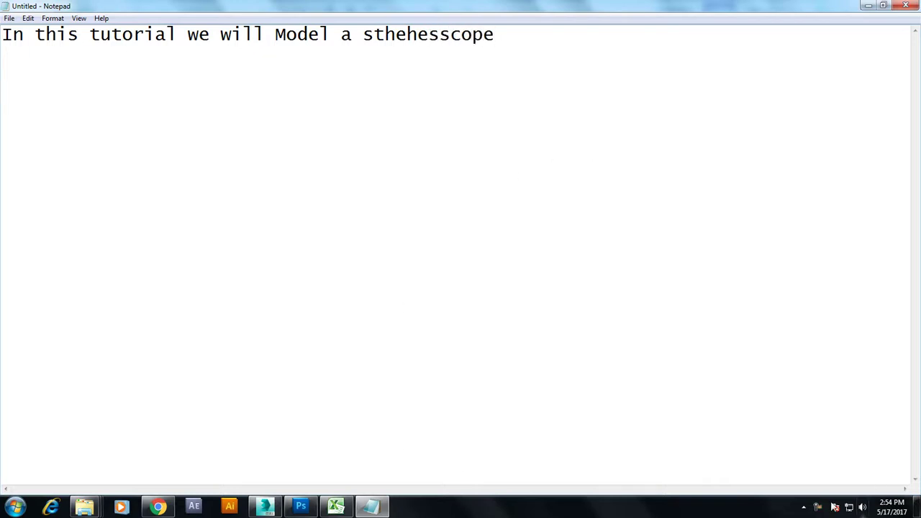
pyautogui.click(851, 497)
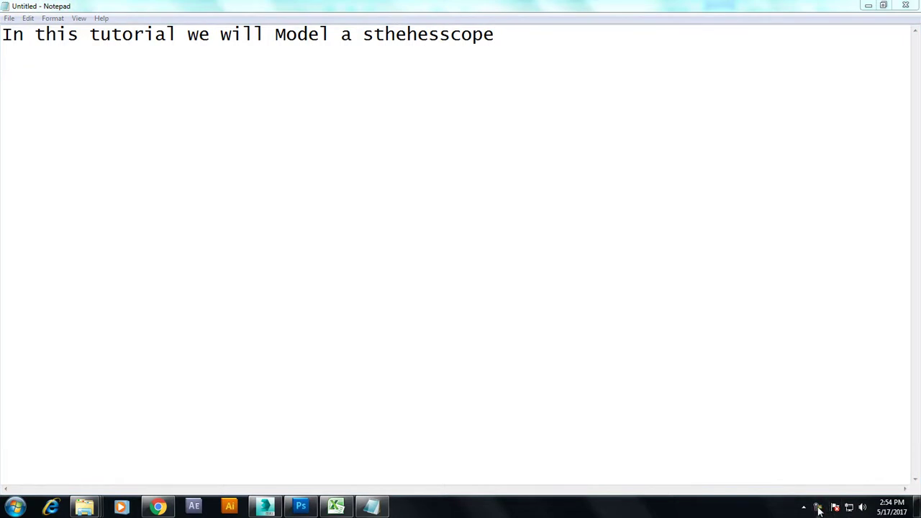
pyautogui.click(820, 507)
pyautogui.click(833, 158)
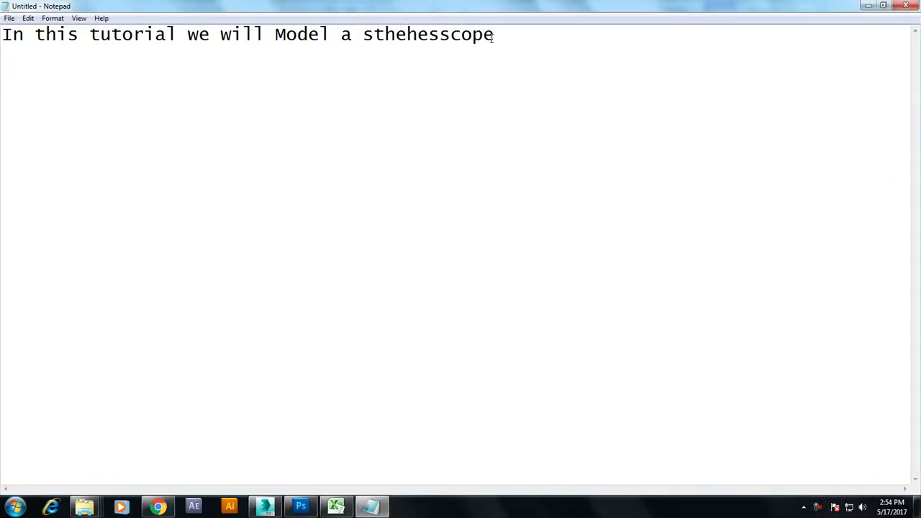
# Step: Correct the word to 'stethoscope', finish with 'in 3ds max.' and add 'Lets get started.'
pyautogui.moveTo(489, 30); pyautogui.dragTo(385, 34)
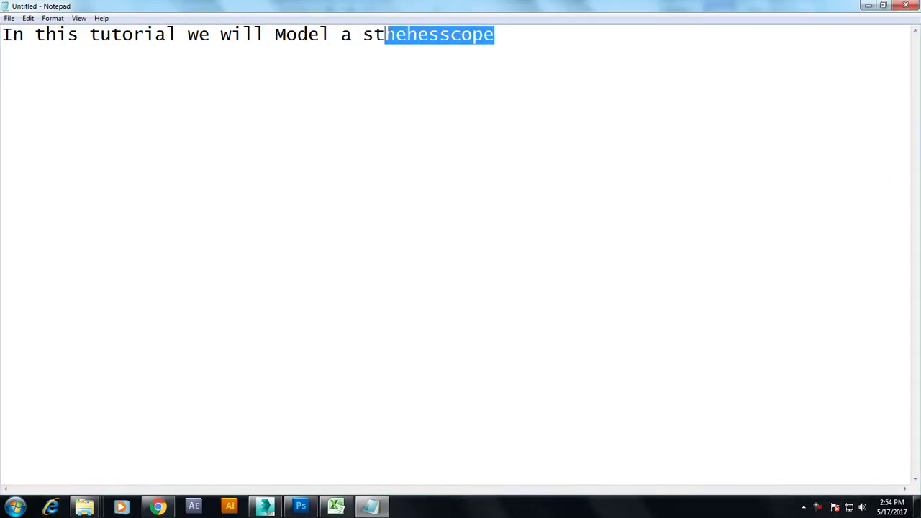
pyautogui.write('ethosc')
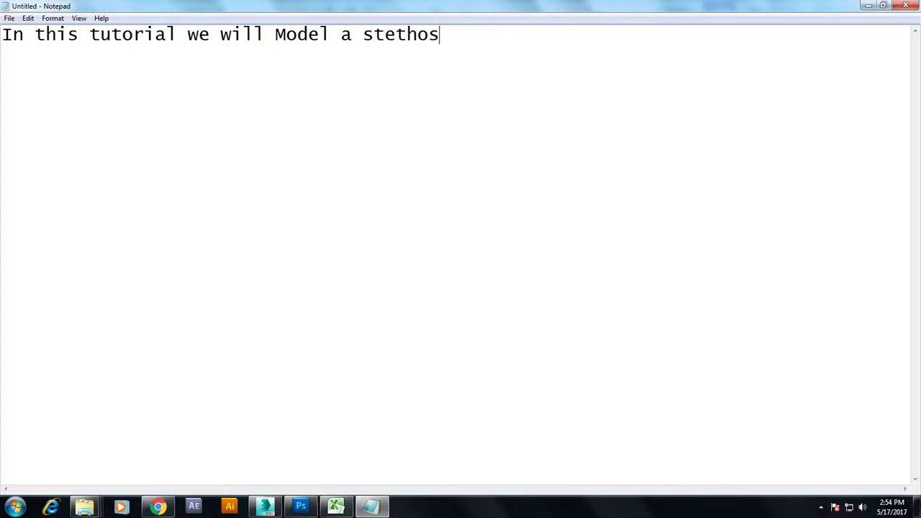
pyautogui.write('ope i')
pyautogui.write('n 3dfs')
pyautogui.press('BackSpace')
pyautogui.press('BackSpace')
pyautogui.write('s max.  ')
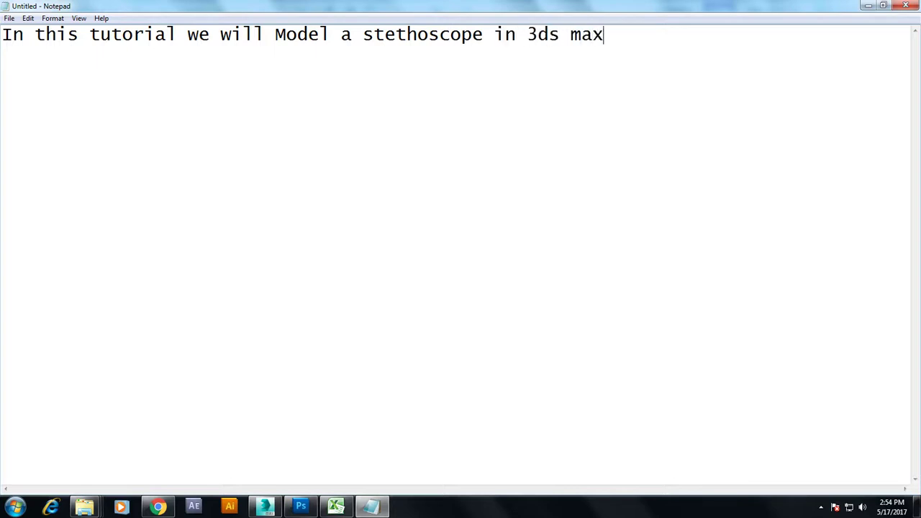
pyautogui.write('Lets get star')
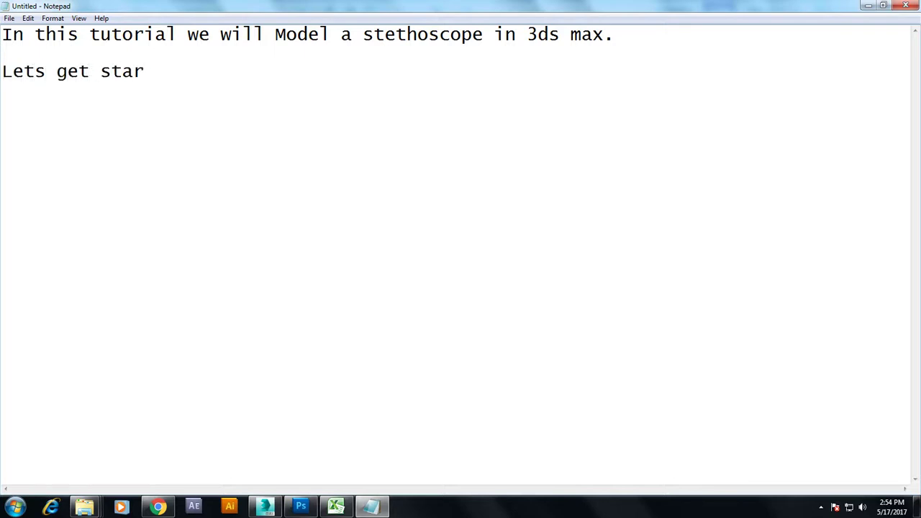
pyautogui.write('ted.')
# Step: In 3ds Max, open the stethoscope reference JPG through View Image File, shrunk and placed left
pyautogui.click(868, 6)
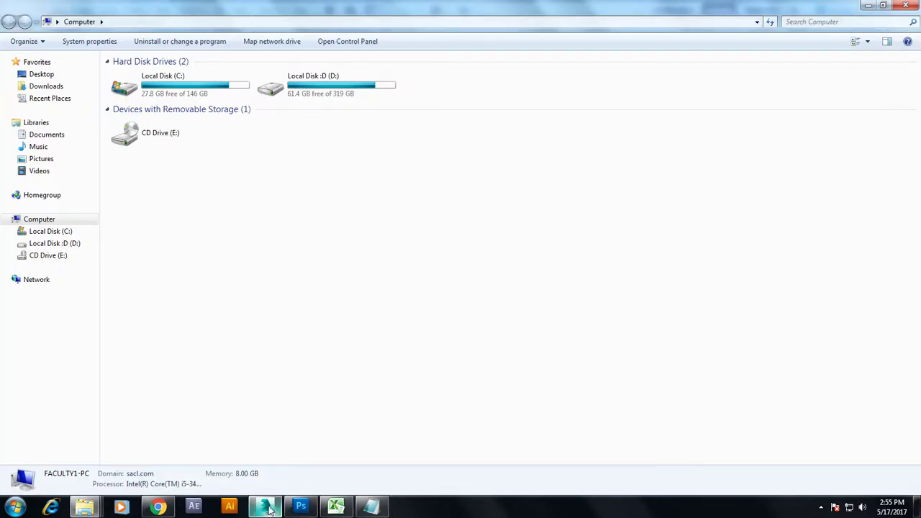
pyautogui.click(266, 507)
pyautogui.click(343, 20)
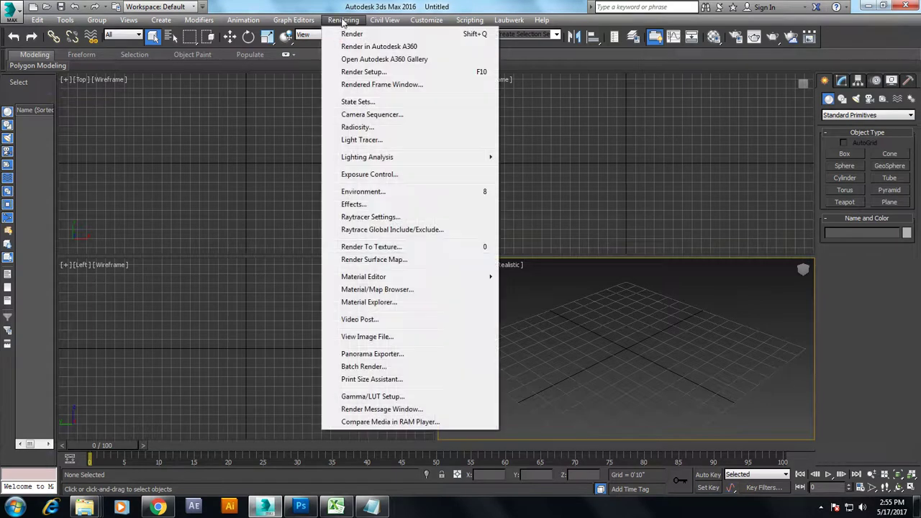
pyautogui.click(409, 336)
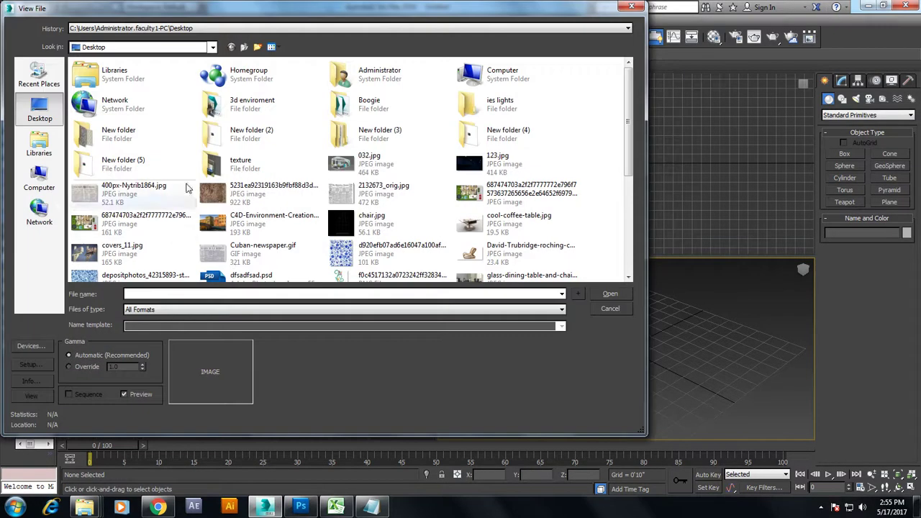
pyautogui.doubleClick(236, 154)
pyautogui.doubleClick(244, 148)
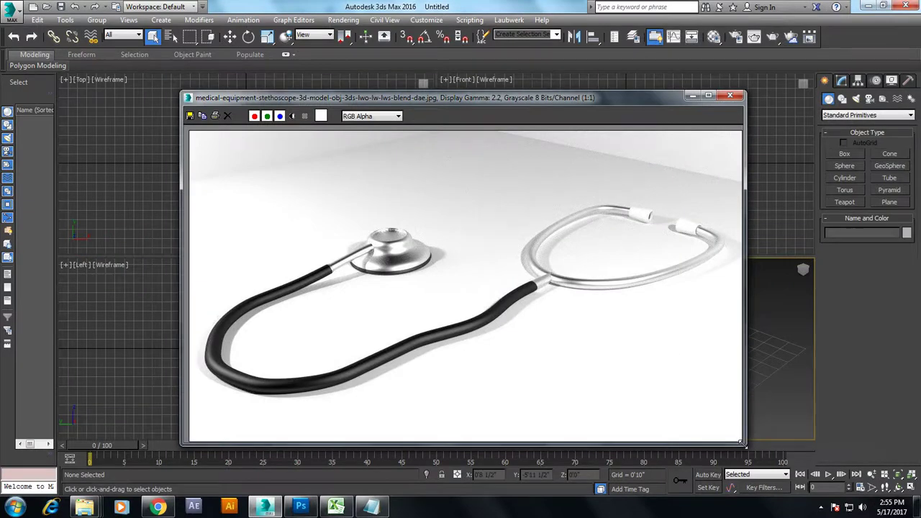
pyautogui.moveTo(743, 444)
pyautogui.mouseDown()
pyautogui.moveTo(539, 366)
pyautogui.moveTo(523, 419)
pyautogui.mouseUp()
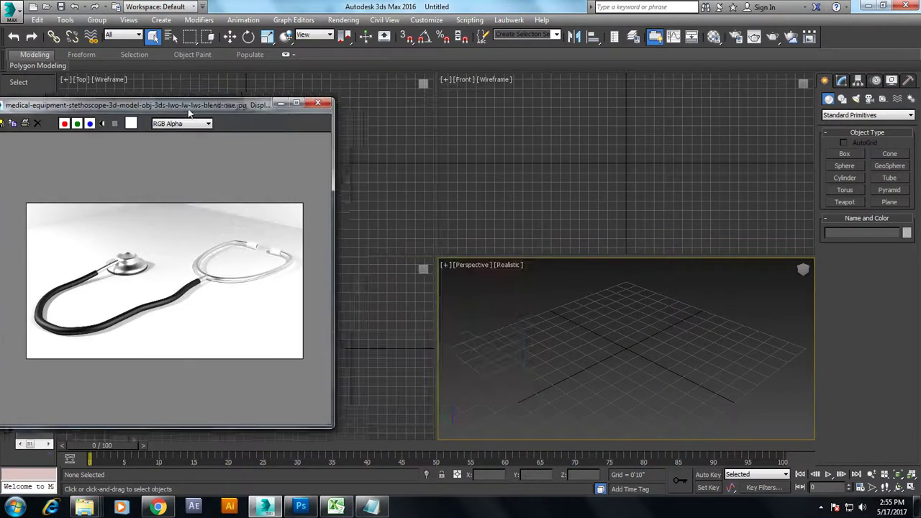
pyautogui.moveTo(376, 100); pyautogui.dragTo(197, 114)
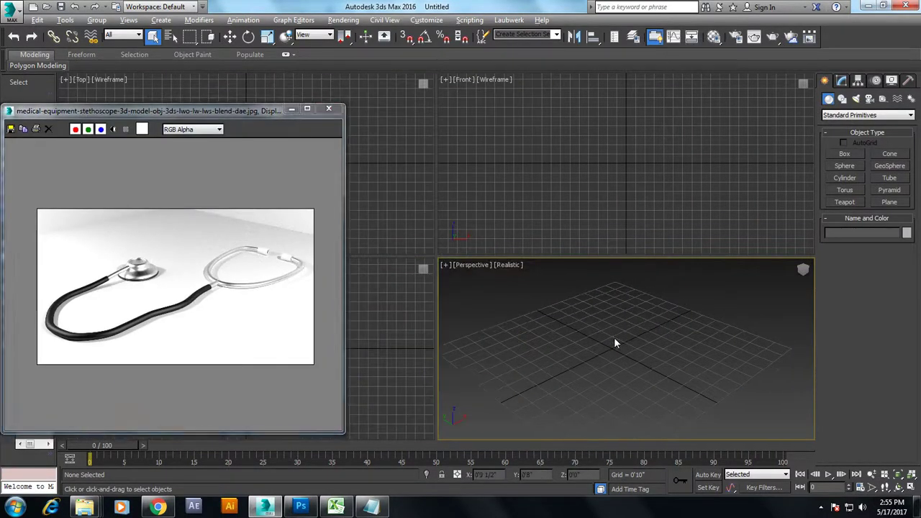
# Step: Draw a large ground plane, Plane001, in the maximized Perspective view and freeze it
pyautogui.hotkey('alt', 'w')
pyautogui.moveTo(586, 328); pyautogui.dragTo(607, 303, button='middle')
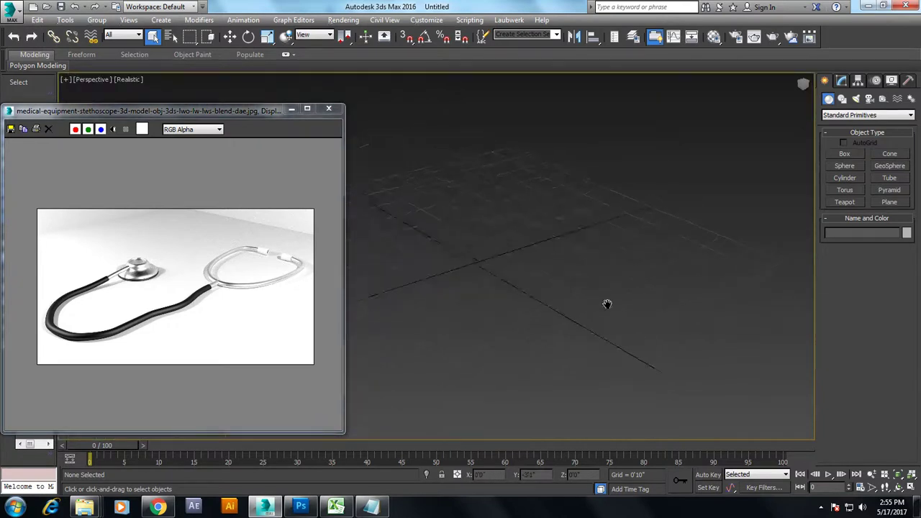
pyautogui.click(889, 202)
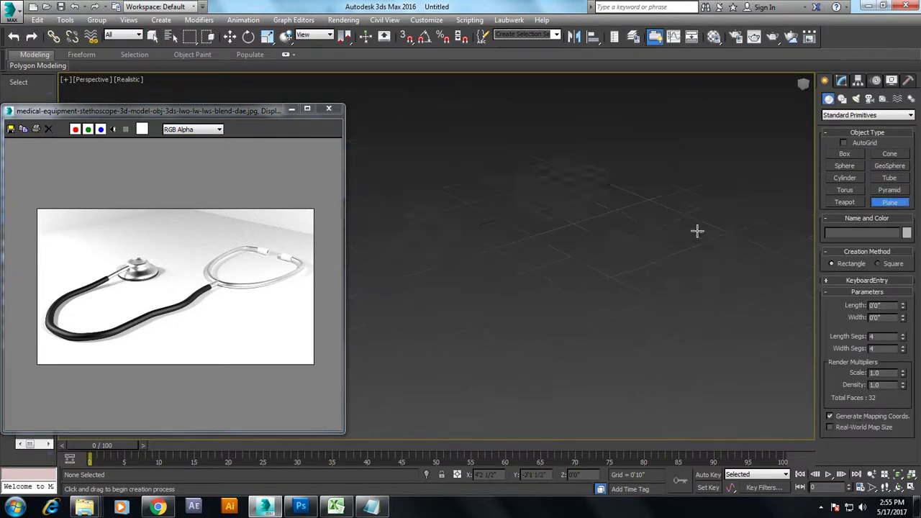
pyautogui.moveTo(654, 164); pyautogui.dragTo(668, 251)
pyautogui.press('w')
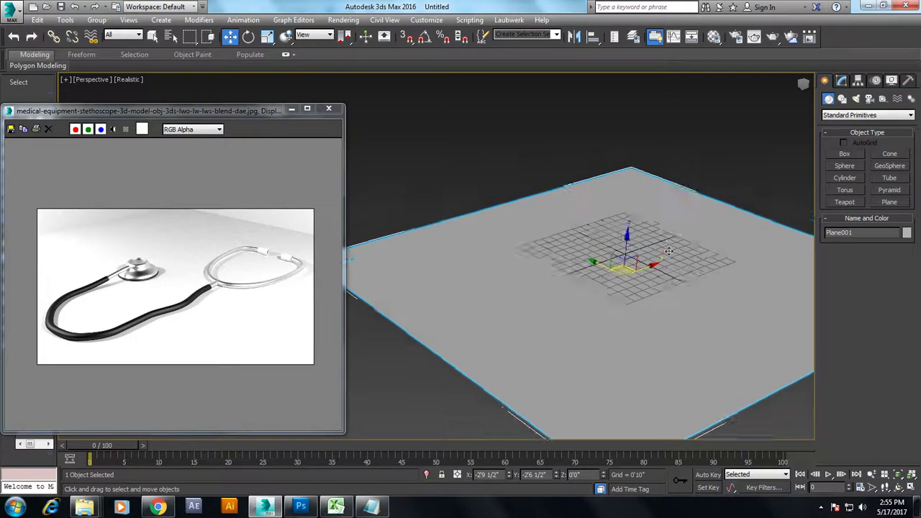
pyautogui.rightClick(668, 244)
pyautogui.click(703, 177)
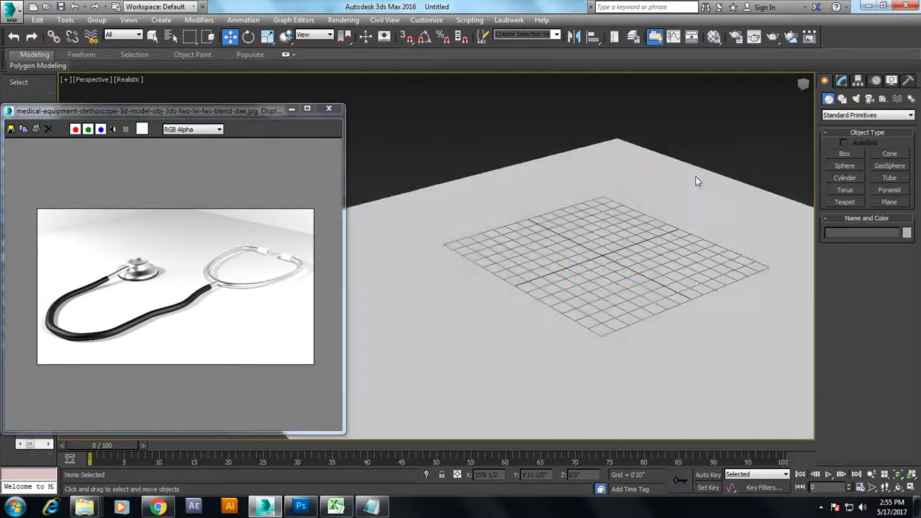
pyautogui.scroll(3, 612, 238)
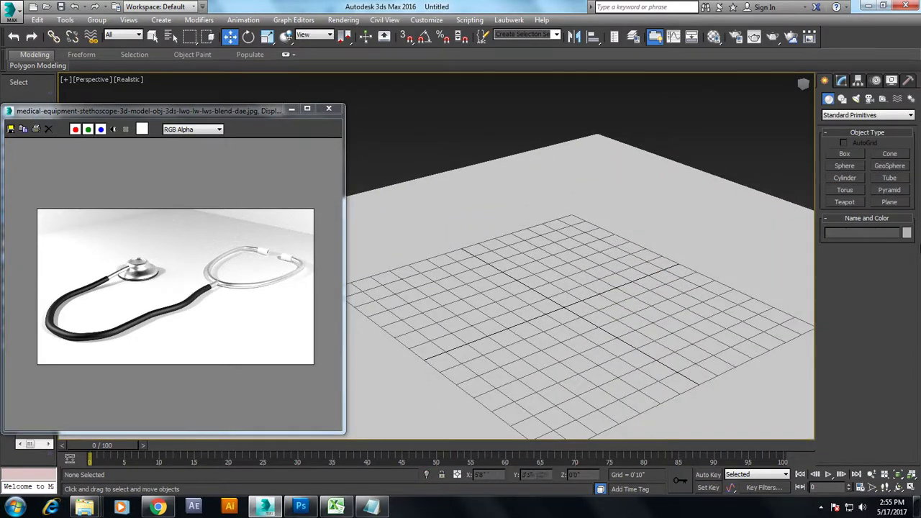
# Step: Create a cylinder on the plane and turn on Edged Faces display
pyautogui.click(847, 178)
pyautogui.moveTo(574, 206)
pyautogui.mouseDown()
pyautogui.moveTo(586, 217)
pyautogui.moveTo(572, 217)
pyautogui.mouseUp()
pyautogui.rightClick(560, 212)
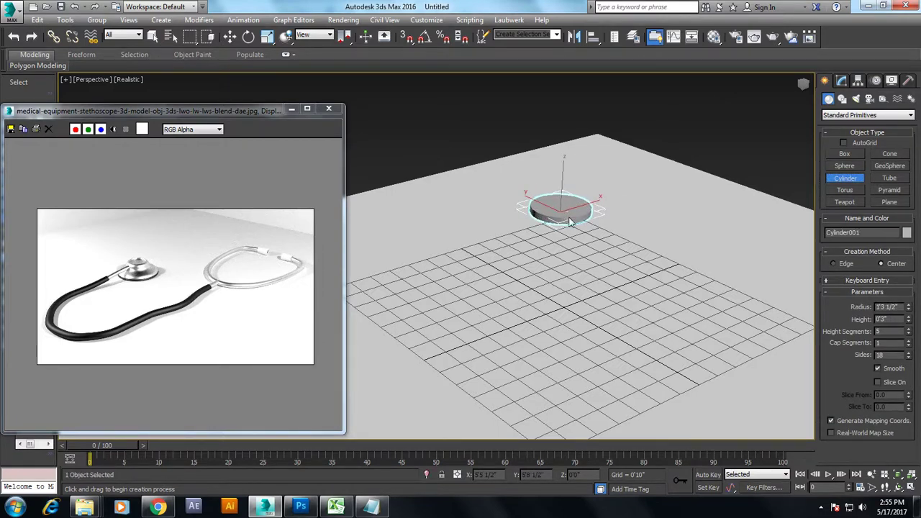
pyautogui.press('w')
pyautogui.scroll(1, 567, 222)
pyautogui.scroll(2, 565, 222)
pyautogui.press('F4')
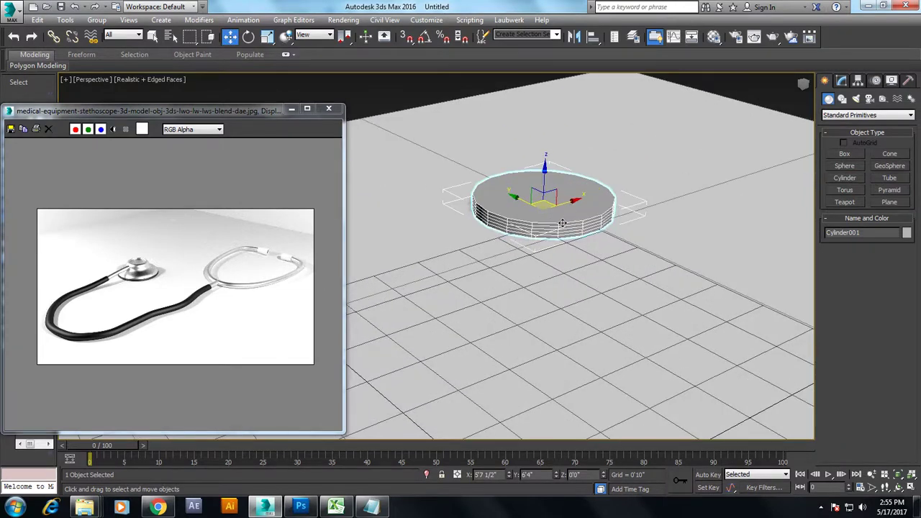
pyautogui.scroll(-1, 565, 226)
pyautogui.scroll(2, 592, 230)
pyautogui.scroll(1, 586, 232)
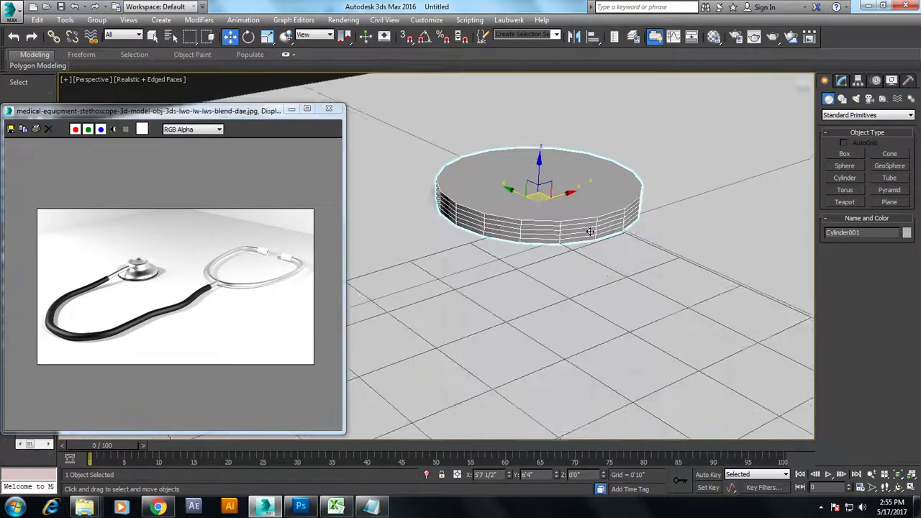
# Step: Set the cylinder to 3 height segments, 42 sides and 0'2" height, then maximize the Front view
pyautogui.click(842, 80)
pyautogui.moveTo(907, 270)
pyautogui.mouseDown()
pyautogui.moveTo(915, 270)
pyautogui.moveTo(910, 257)
pyautogui.mouseUp()
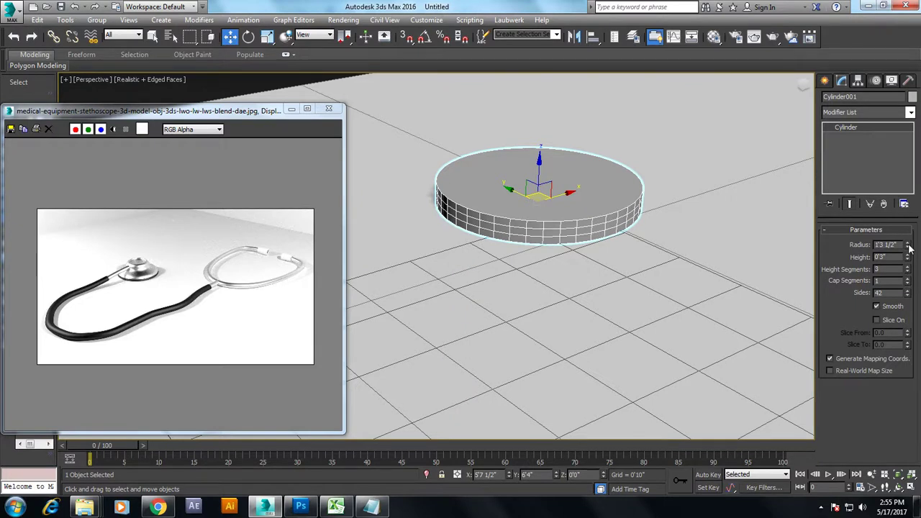
pyautogui.moveTo(908, 256); pyautogui.dragTo(6, 274)
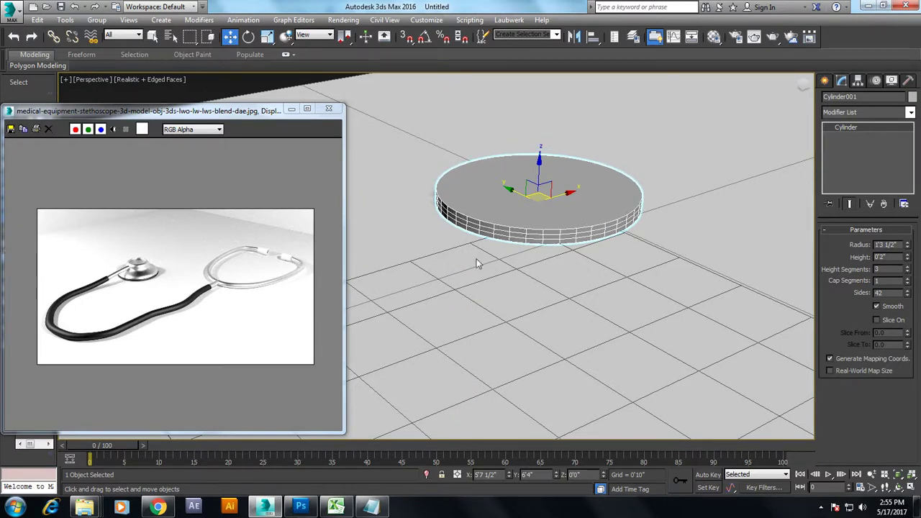
pyautogui.hotkey('alt', 'w')
pyautogui.hotkey('alt', 'w')
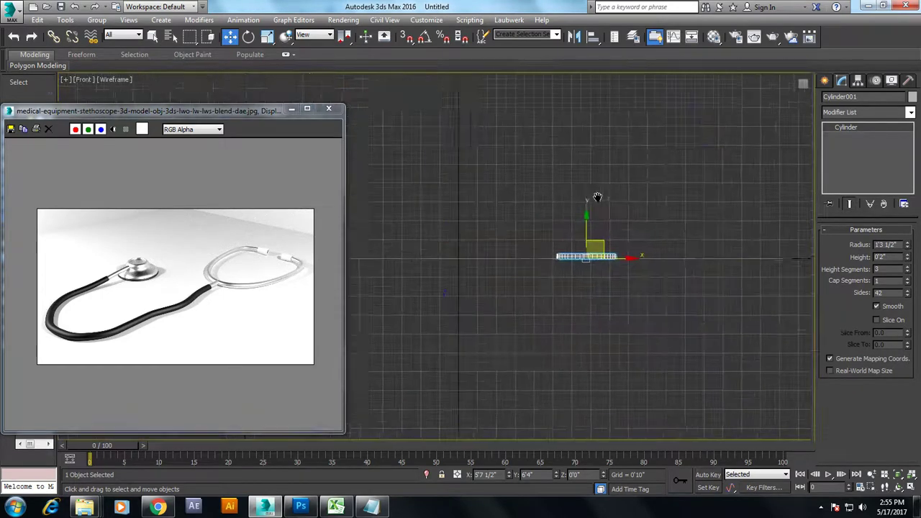
pyautogui.scroll(3, 564, 247)
pyautogui.scroll(3, 653, 242)
# Step: Convert Cylinder001 to Editable Poly and marquee-select all its vertices
pyautogui.scroll(3, 607, 341)
pyautogui.rightClick(608, 341)
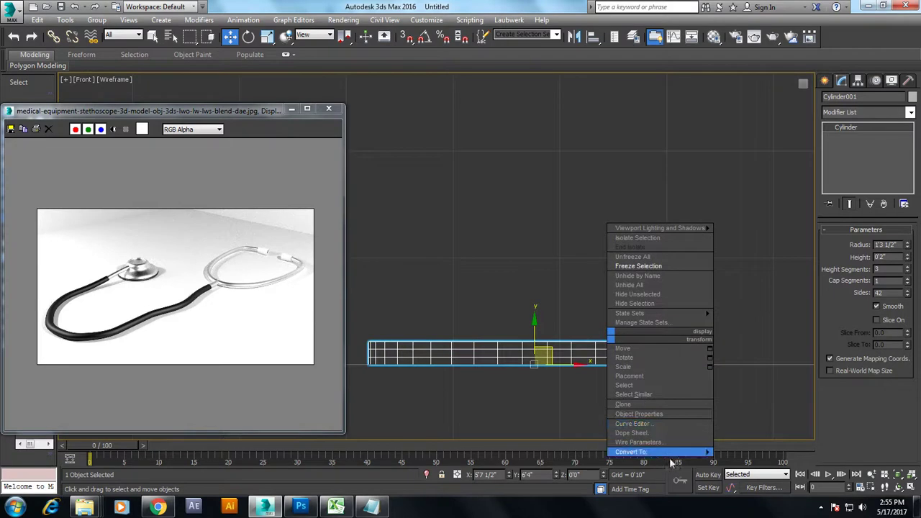
pyautogui.click(729, 467)
pyautogui.press('1')
pyautogui.moveTo(360, 346); pyautogui.dragTo(715, 360)
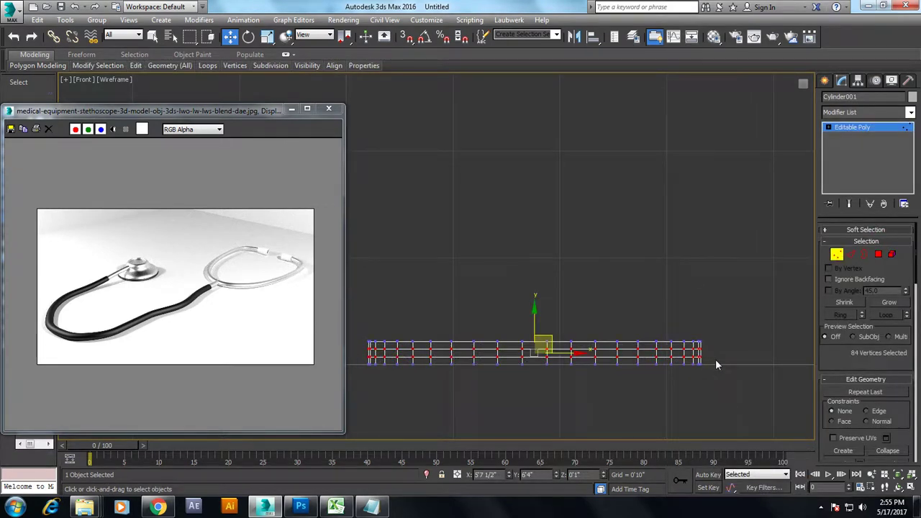
pyautogui.hotkey('alt', 'w')
pyautogui.moveTo(593, 318); pyautogui.dragTo(644, 307, button='middle')
pyautogui.hotkey('alt', 'w')
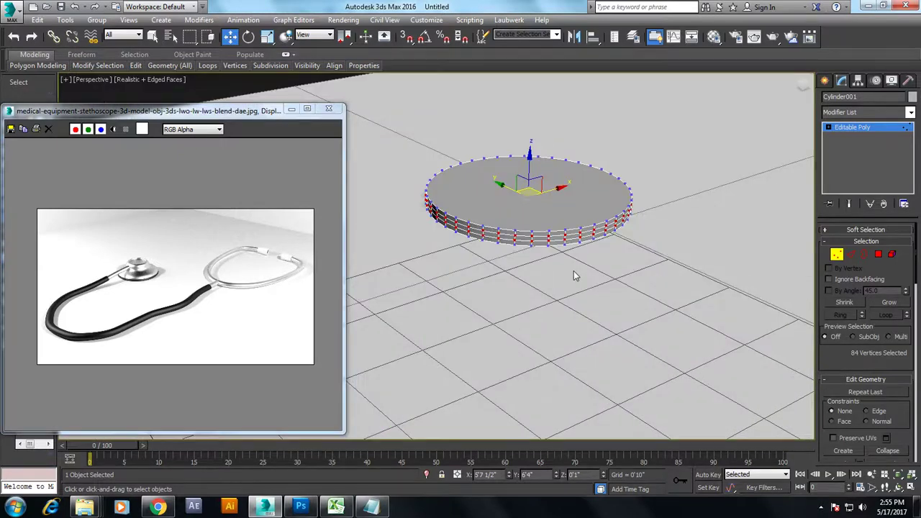
# Step: Select the disc's top polygon and bevel it upward with a short height
pyautogui.press('r')
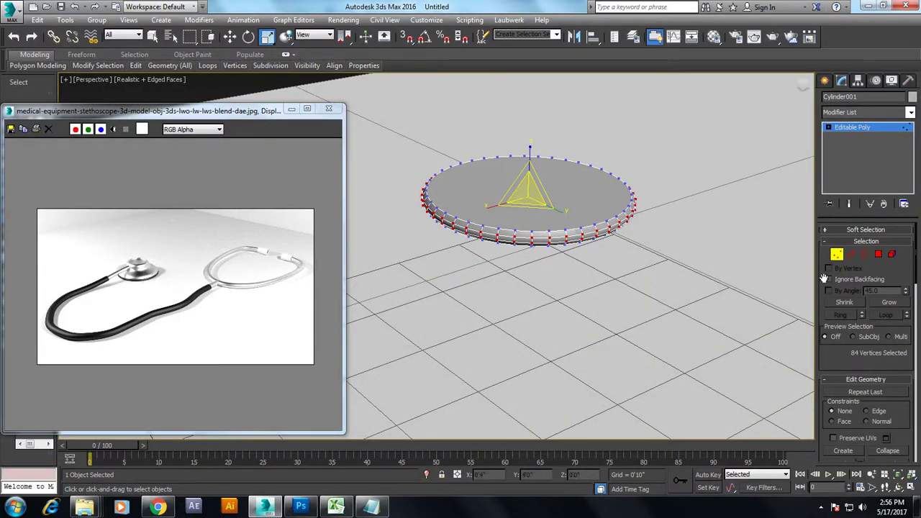
pyautogui.press('w')
pyautogui.press('4')
pyautogui.click(570, 199)
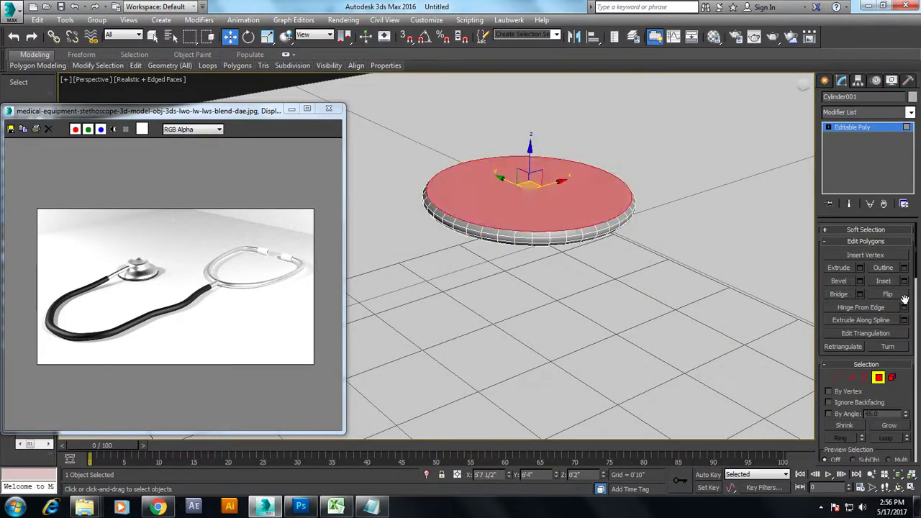
pyautogui.click(859, 280)
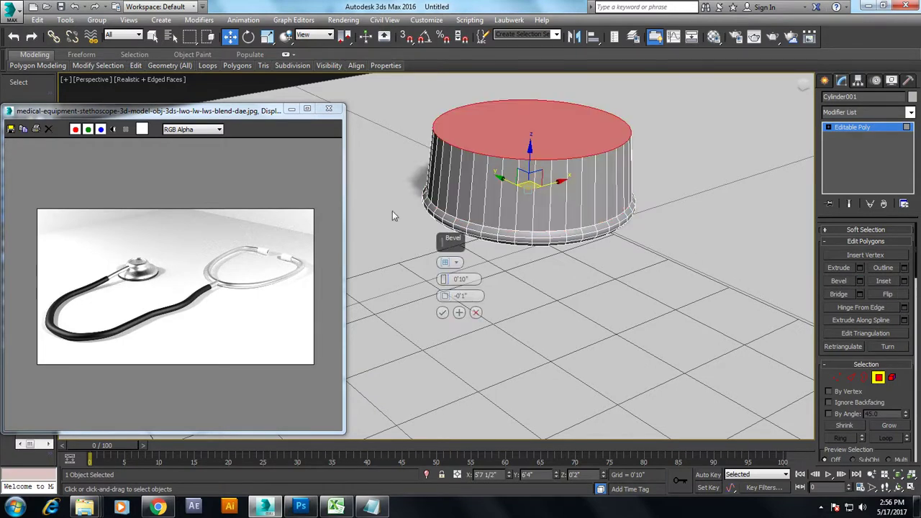
pyautogui.moveTo(446, 282); pyautogui.dragTo(453, 310)
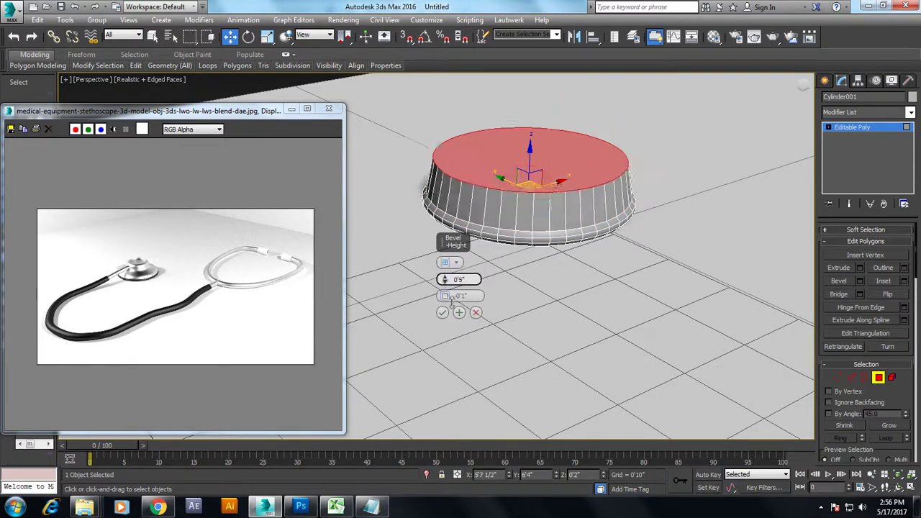
pyautogui.click(442, 314)
# Step: Scale the beveled top face down, lower it, then enlarge it slightly to taper the tier
pyautogui.press('r')
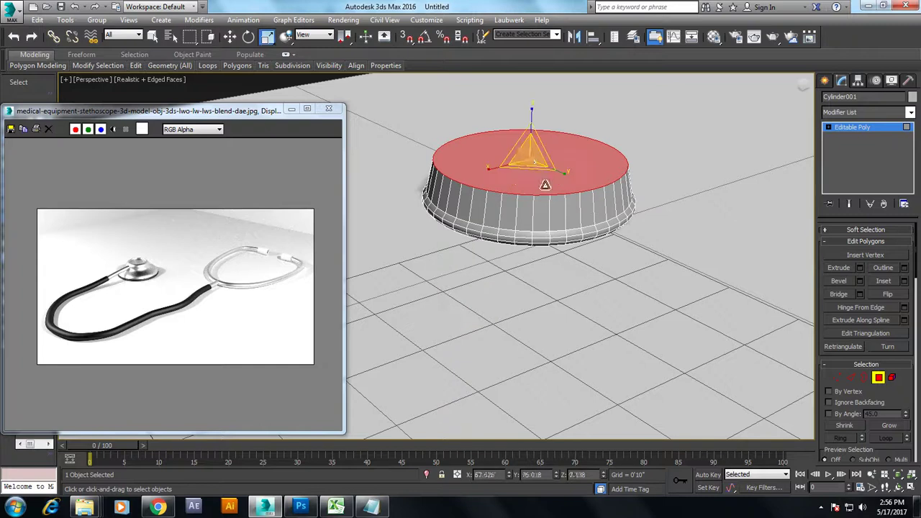
pyautogui.moveTo(530, 157); pyautogui.dragTo(547, 182)
pyautogui.press('w')
pyautogui.moveTo(530, 130); pyautogui.dragTo(538, 150)
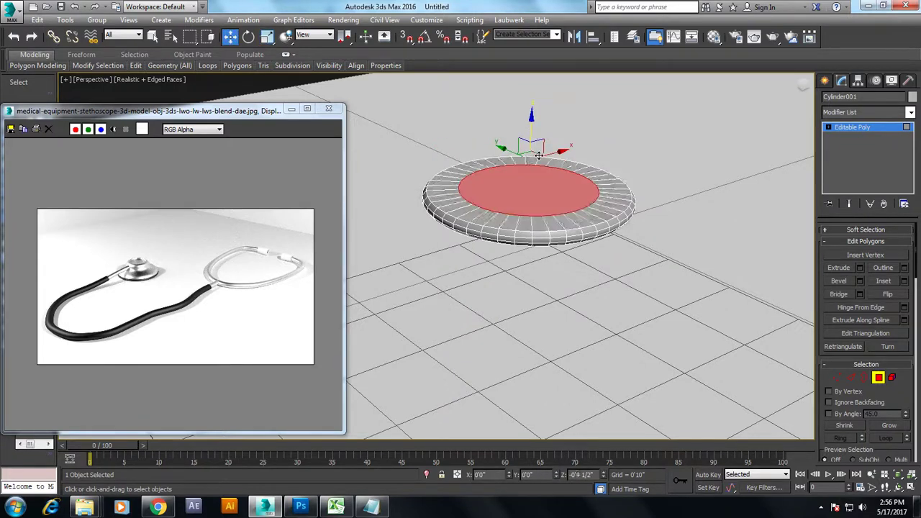
pyautogui.press('r')
pyautogui.moveTo(531, 185); pyautogui.dragTo(524, 172)
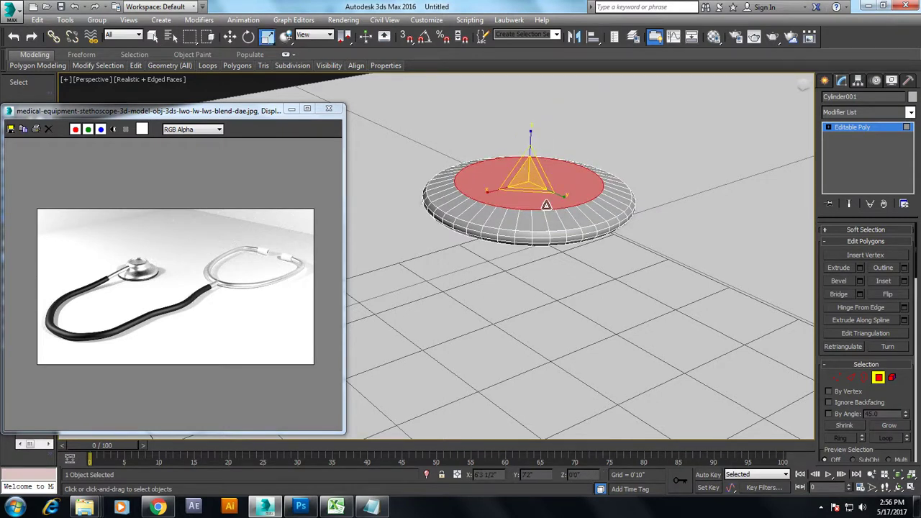
pyautogui.press('w')
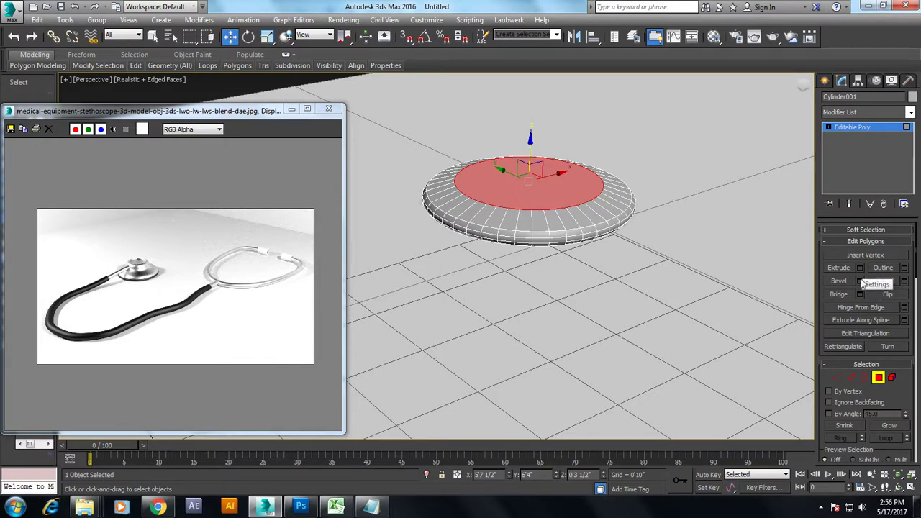
# Step: Add more bevel tiers at 0'3" and 0'2" heights, pulling the top inward -0'3 1/2"
pyautogui.click(860, 280)
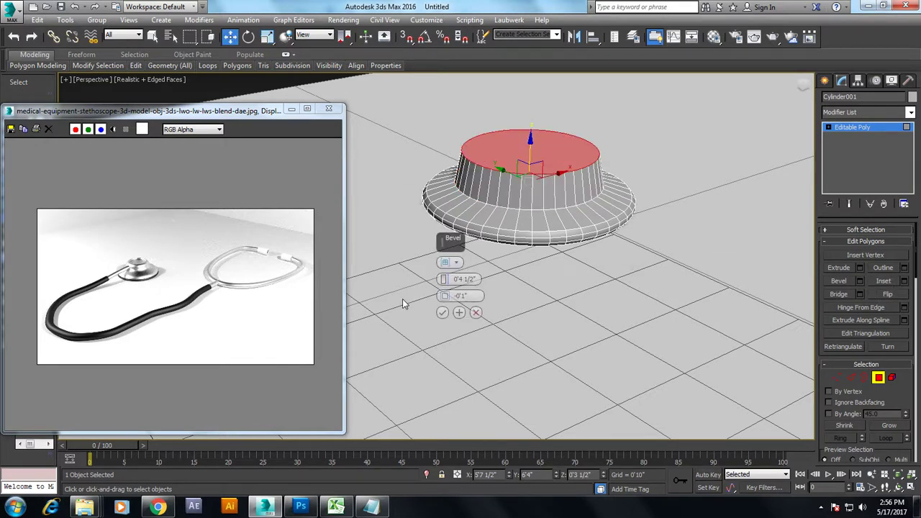
pyautogui.moveTo(444, 279); pyautogui.dragTo(447, 308)
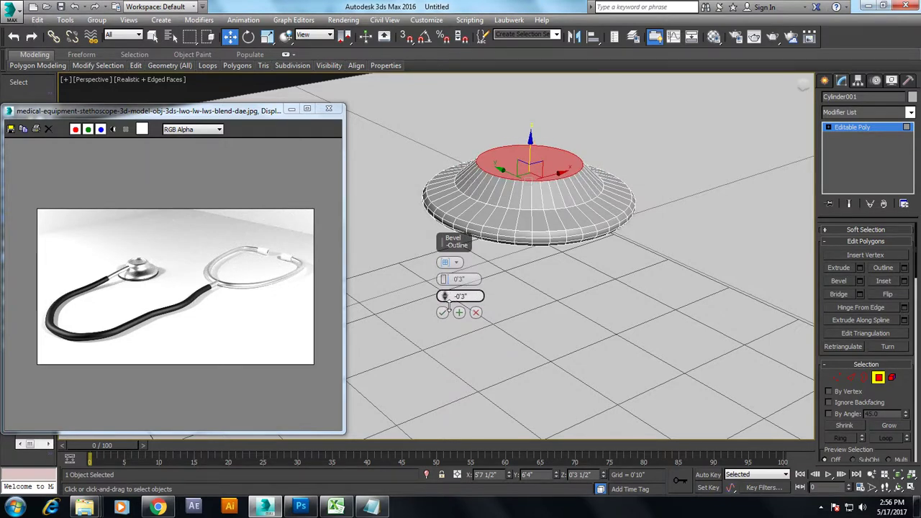
pyautogui.click(459, 312)
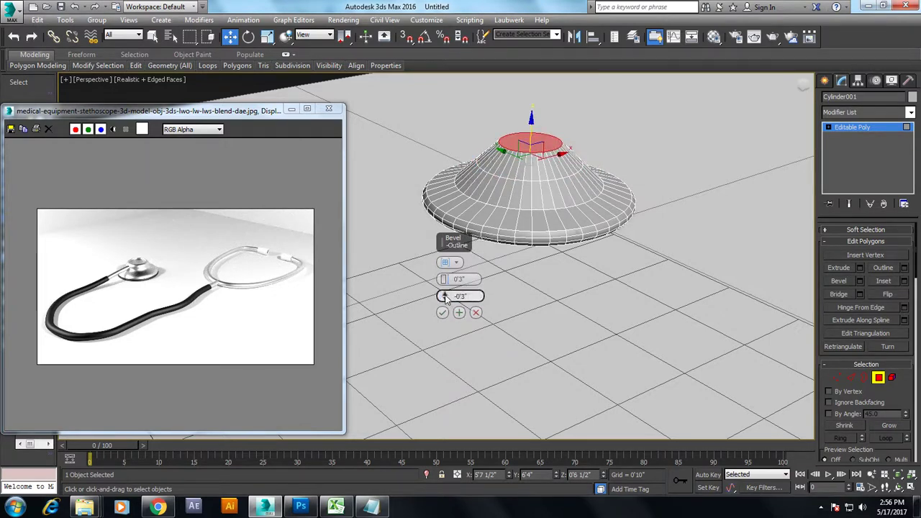
pyautogui.moveTo(443, 279)
pyautogui.mouseDown()
pyautogui.moveTo(445, 297)
pyautogui.moveTo(433, 277)
pyautogui.mouseUp()
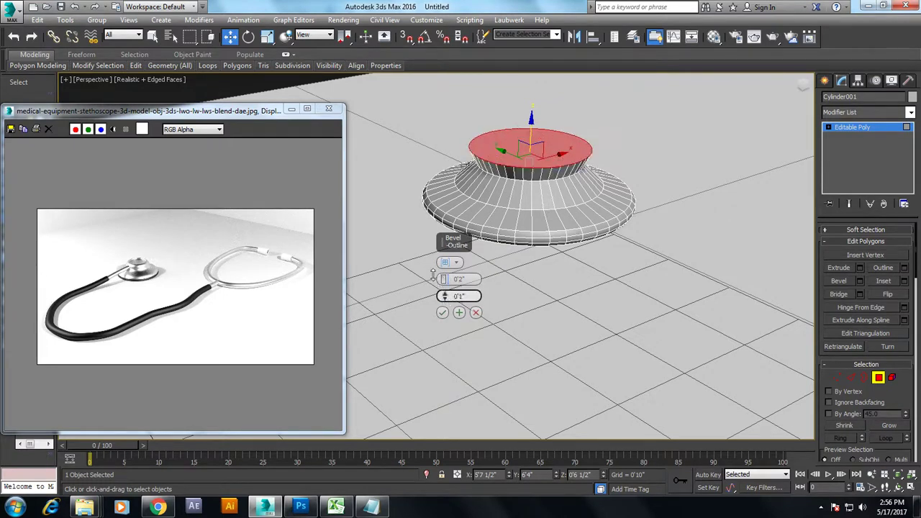
pyautogui.click(459, 312)
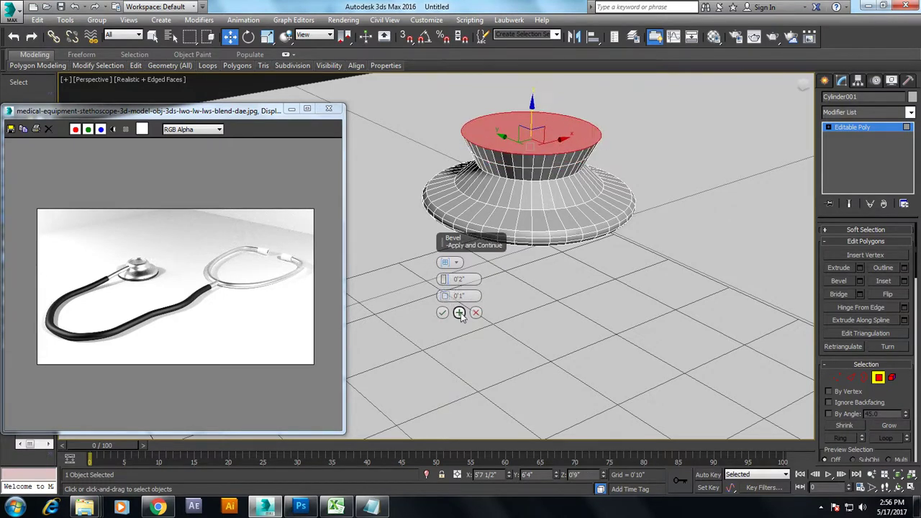
pyautogui.moveTo(446, 296); pyautogui.dragTo(462, 324)
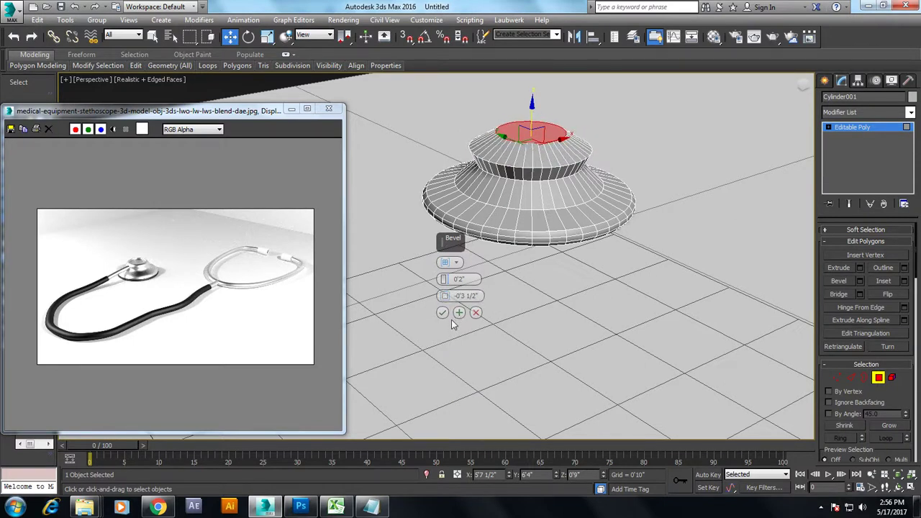
pyautogui.click(442, 312)
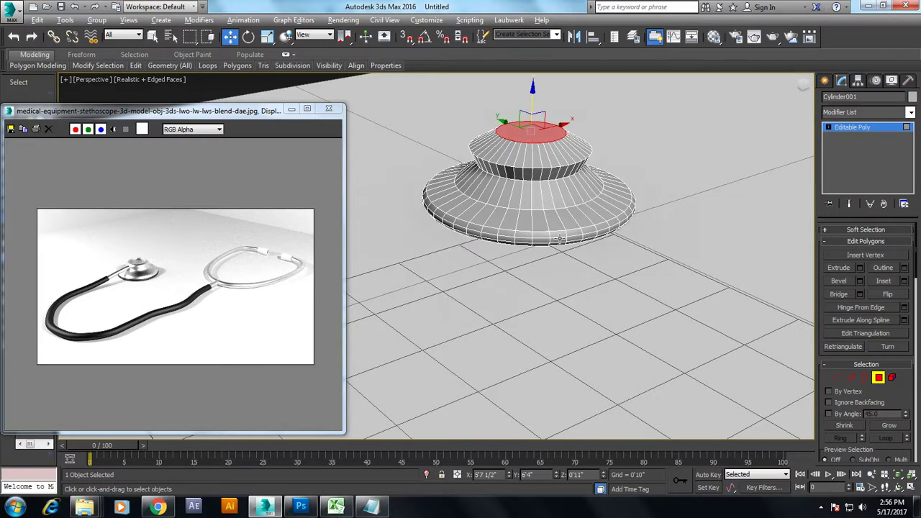
pyautogui.keyDown('alt'); pyautogui.moveTo(533, 245); pyautogui.dragTo(556, 238, button='middle'); pyautogui.keyUp('alt')
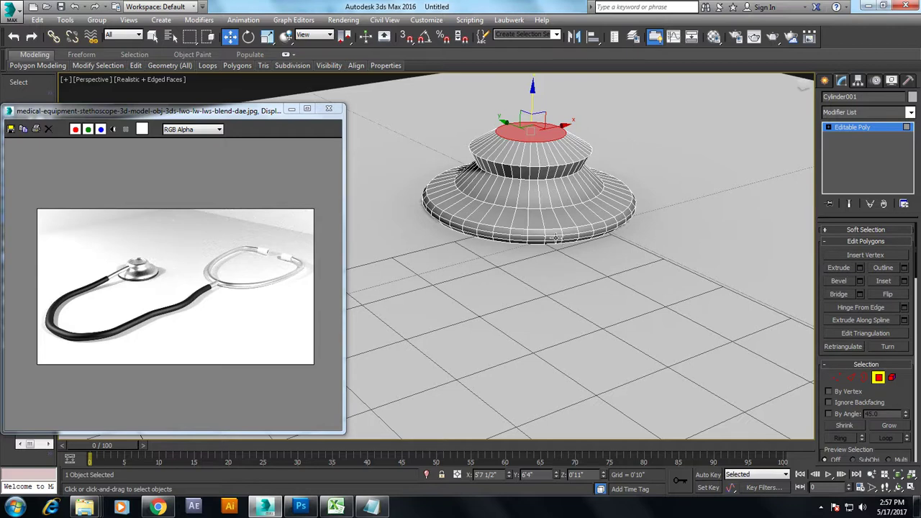
# Step: Orbit the Perspective view to inspect the chestpiece's sloped base and tapered upper tier
pyautogui.moveTo(594, 175)
pyautogui.keyDown('alt'); pyautogui.mouseDown(button='middle')
pyautogui.moveTo(569, 172)
pyautogui.moveTo(577, 164)
pyautogui.mouseUp(button='middle'); pyautogui.keyUp('alt')
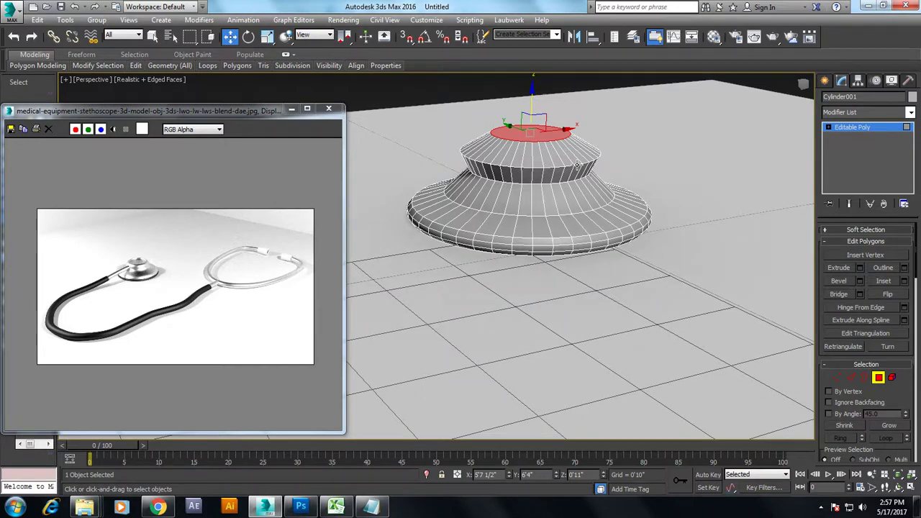
# Step: Leave polygon level, pick the Line spline tool, and frame the chestpiece in the Top view
pyautogui.click(888, 131)
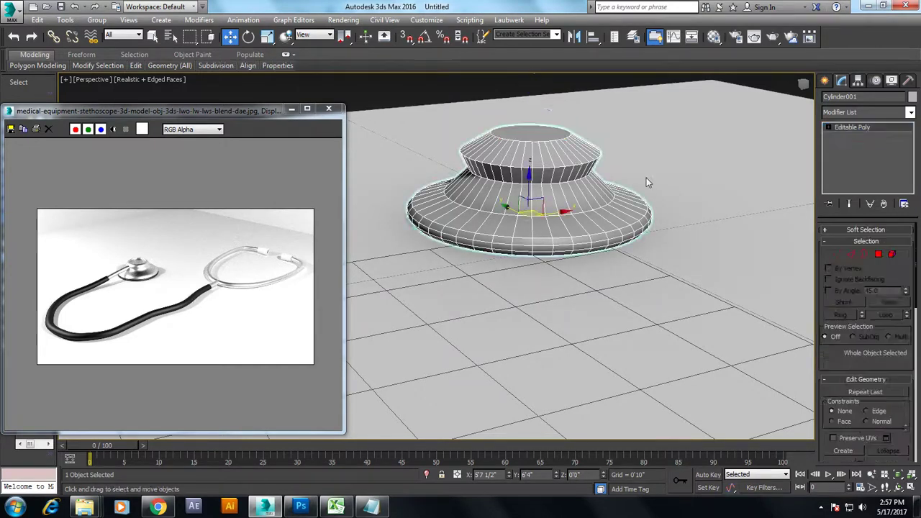
pyautogui.hotkey('alt', 'w')
pyautogui.hotkey('alt', 'w')
pyautogui.press('z')
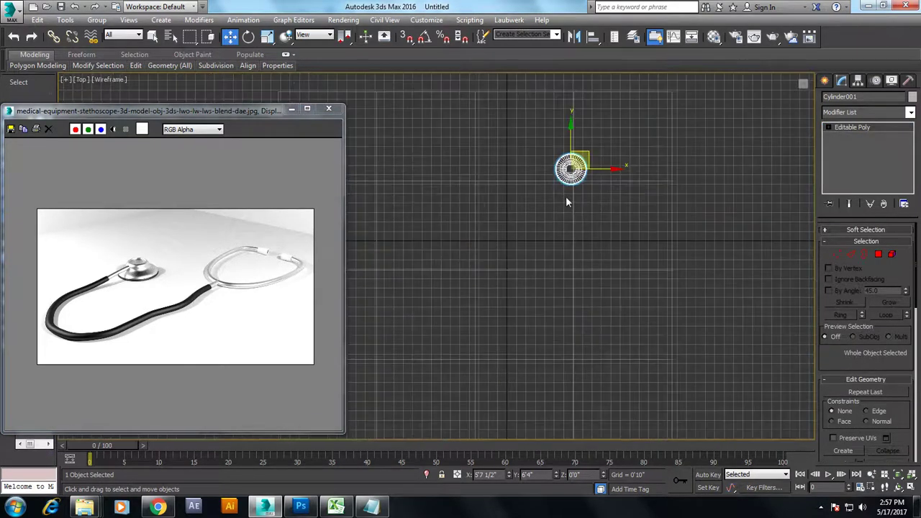
pyautogui.click(824, 80)
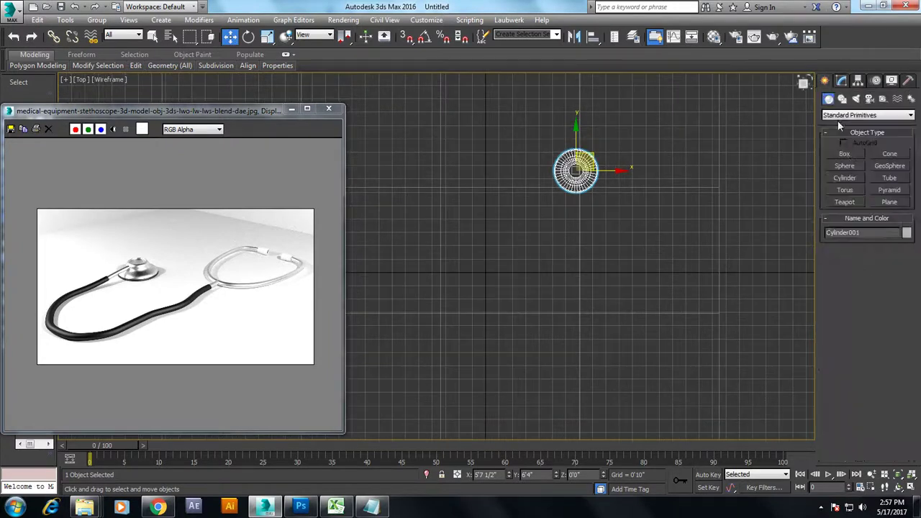
pyautogui.click(853, 99)
pyautogui.click(841, 100)
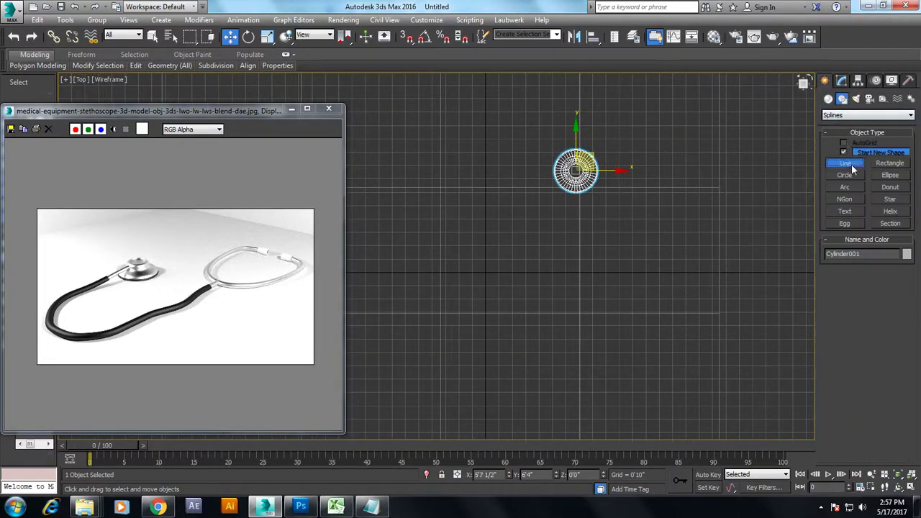
pyautogui.click(846, 163)
pyautogui.hotkey('alt', 'w')
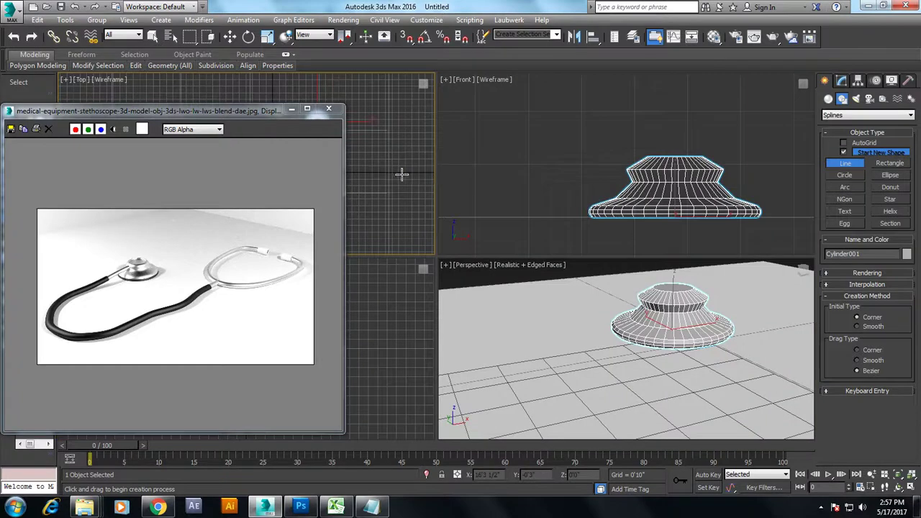
pyautogui.click(402, 174)
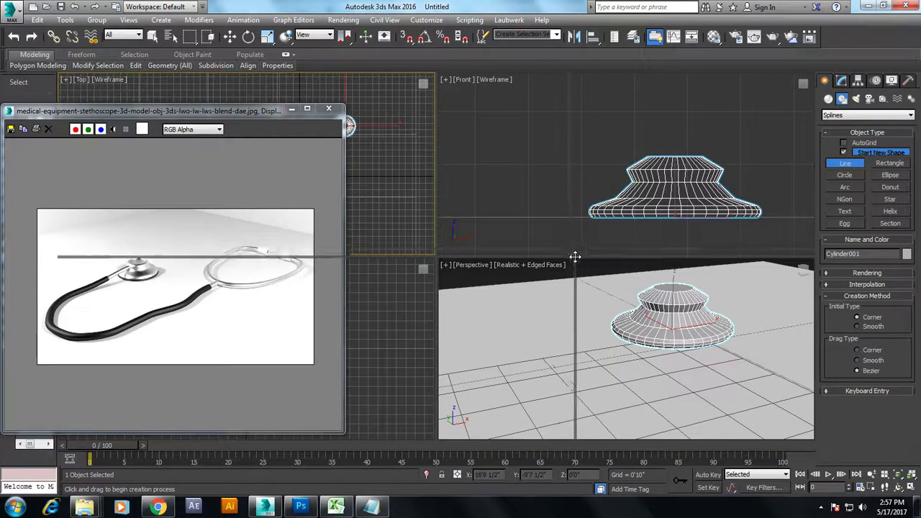
pyautogui.moveTo(434, 257); pyautogui.dragTo(573, 257)
pyautogui.moveTo(477, 163); pyautogui.dragTo(519, 213, button='middle')
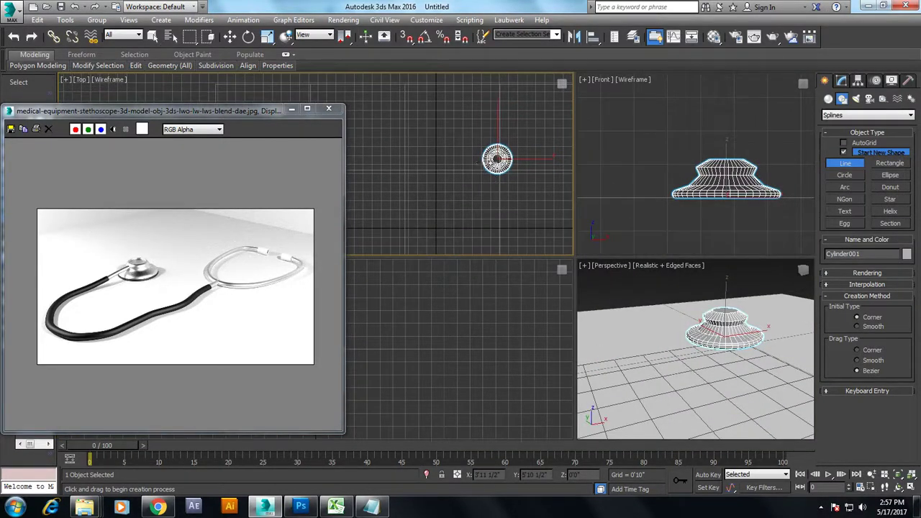
# Step: Draw Line001 from the chestpiece outward to the left, cornering downward, then maximize Perspective
pyautogui.click(479, 157)
pyautogui.click(479, 157)
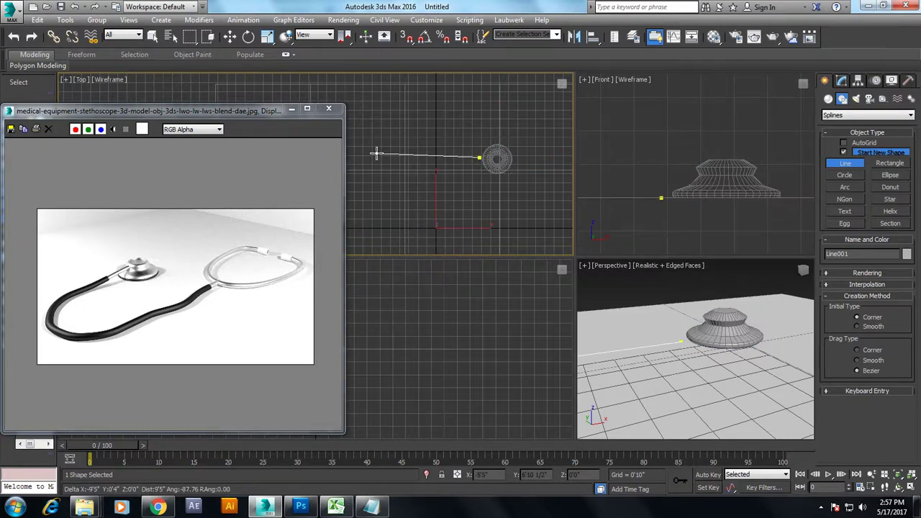
pyautogui.rightClick(375, 153)
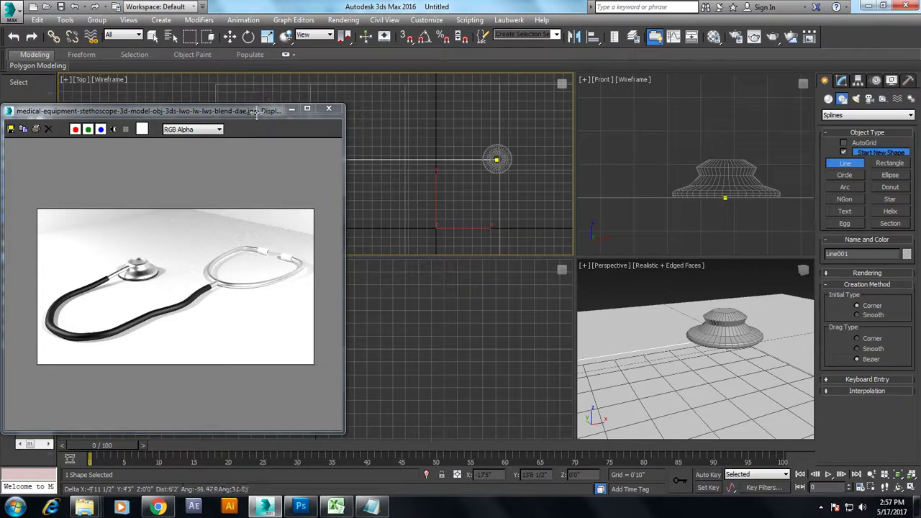
pyautogui.scroll(-3, 432, 205)
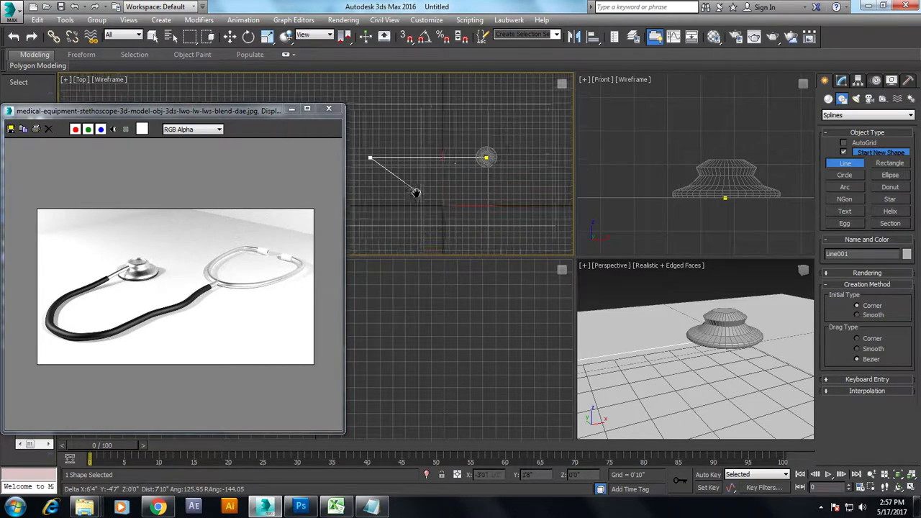
pyautogui.scroll(-2, 406, 201)
pyautogui.scroll(-2, 403, 194)
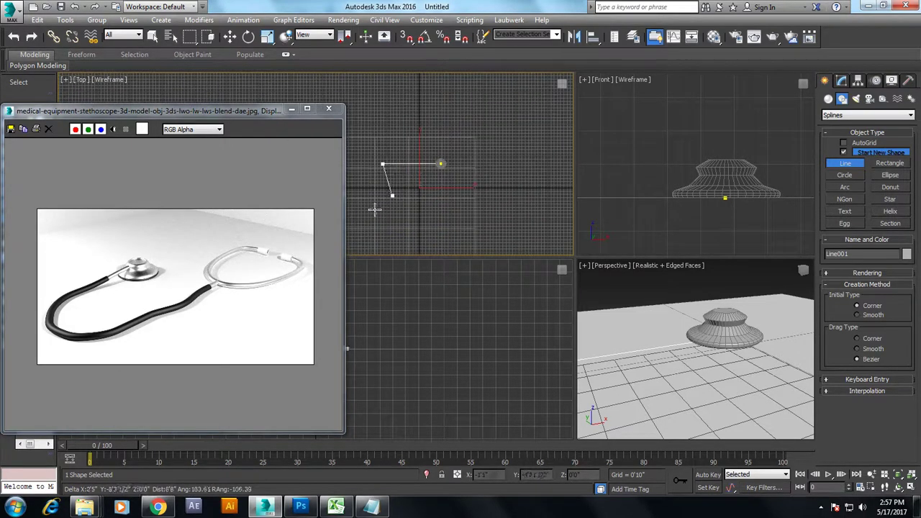
pyautogui.click(382, 204)
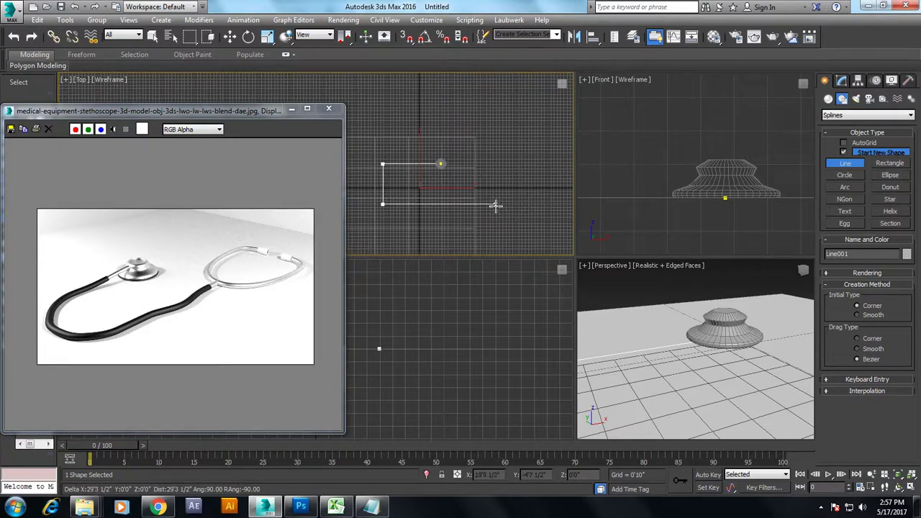
pyautogui.rightClick(495, 205)
pyautogui.rightClick(643, 328)
pyautogui.hotkey('alt', 'w')
pyautogui.keyDown('alt'); pyautogui.moveTo(633, 301); pyautogui.dragTo(639, 295, button='middle'); pyautogui.keyUp('alt')
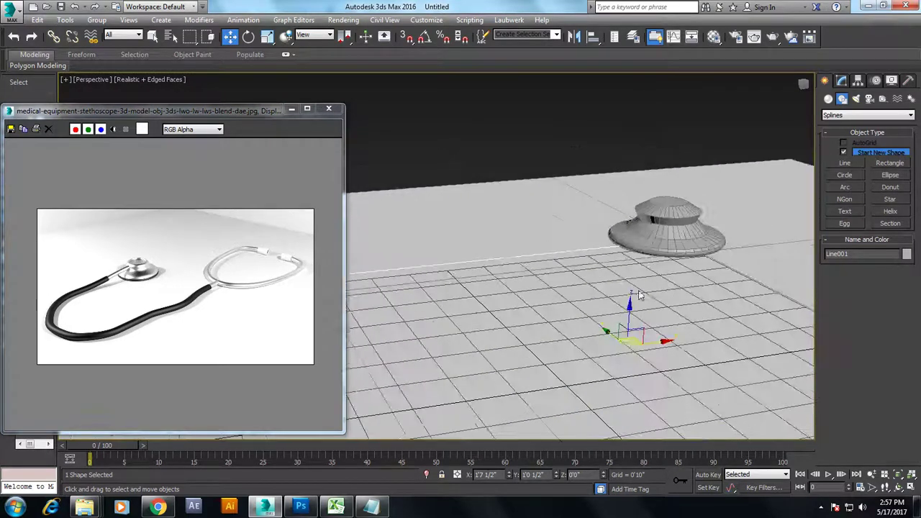
# Step: Enable Line001 in the viewport as a radial tube 0'2" thick
pyautogui.moveTo(641, 276); pyautogui.dragTo(644, 241)
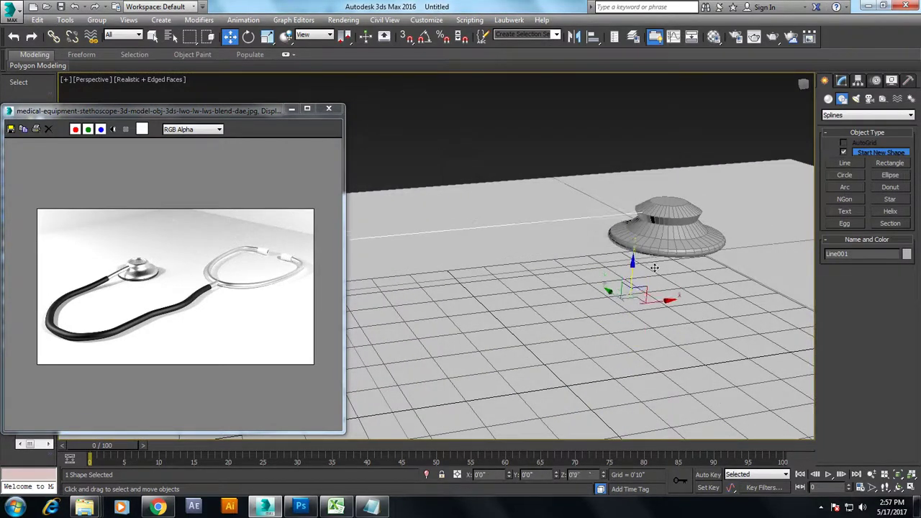
pyautogui.click(845, 81)
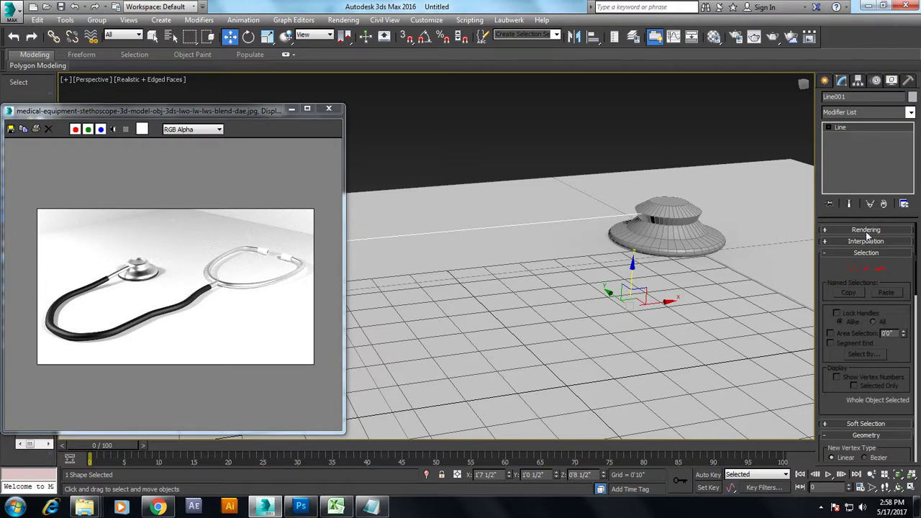
pyautogui.click(867, 230)
pyautogui.click(850, 249)
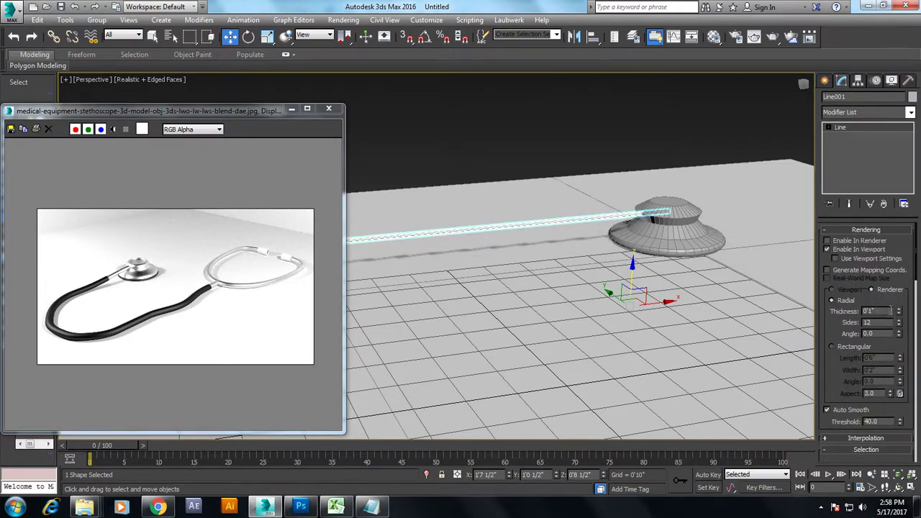
pyautogui.moveTo(900, 313); pyautogui.dragTo(902, 259)
pyautogui.moveTo(582, 205)
pyautogui.keyDown('alt'); pyautogui.mouseDown(button='middle')
pyautogui.moveTo(653, 232)
pyautogui.moveTo(597, 237)
pyautogui.moveTo(588, 261)
pyautogui.moveTo(555, 259)
pyautogui.mouseUp(button='middle'); pyautogui.keyUp('alt')
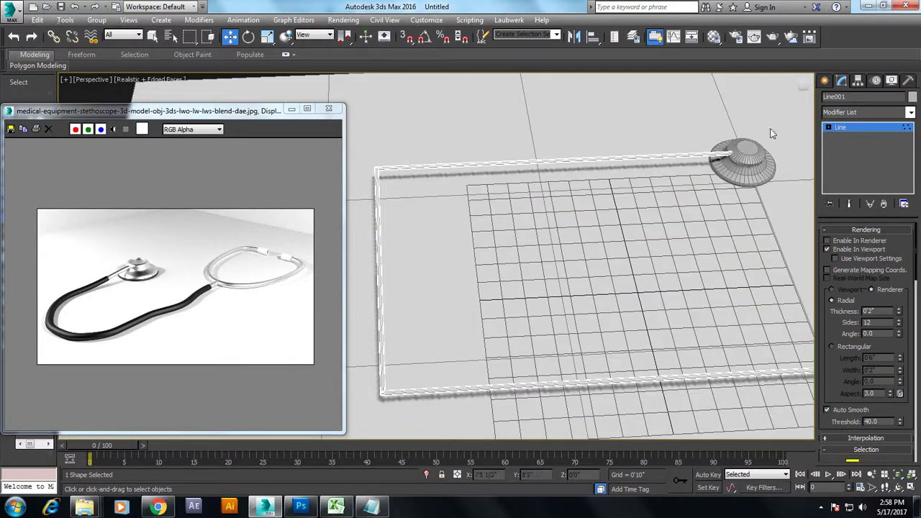
# Step: At Line001's Vertex level, select the two left corner vertices
pyautogui.click(828, 128)
pyautogui.click(850, 136)
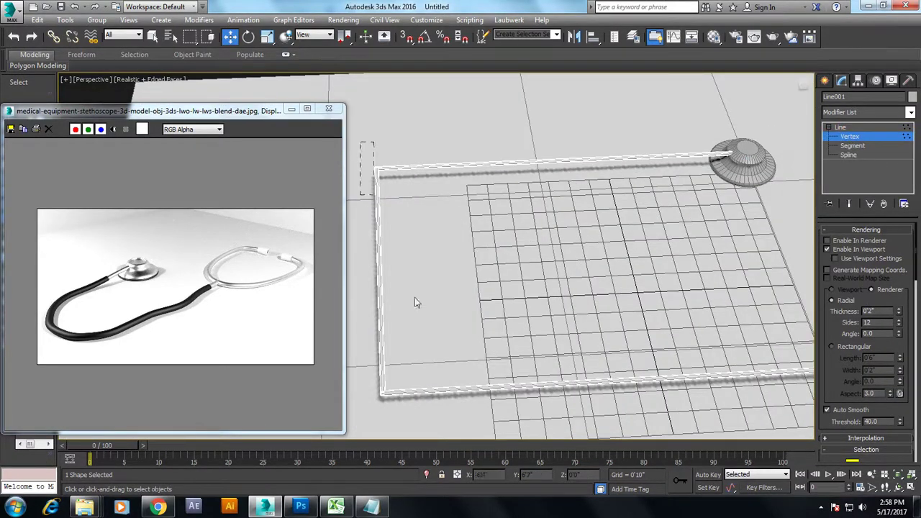
pyautogui.moveTo(485, 489); pyautogui.dragTo(486, 489)
pyautogui.scroll(-5, 874, 374)
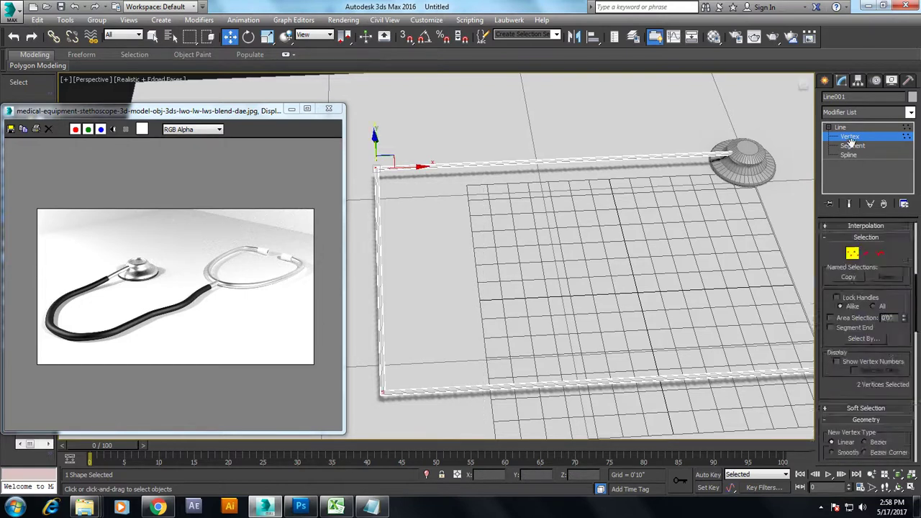
pyautogui.moveTo(894, 393); pyautogui.dragTo(897, 269)
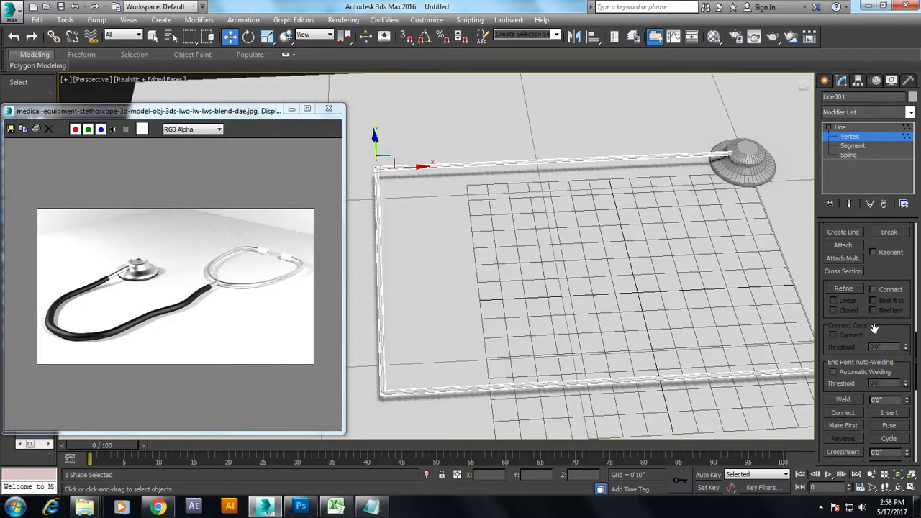
pyautogui.moveTo(874, 328); pyautogui.dragTo(858, 180)
# Step: Fillet the two corners into one smooth U-shaped bend
pyautogui.click(840, 320)
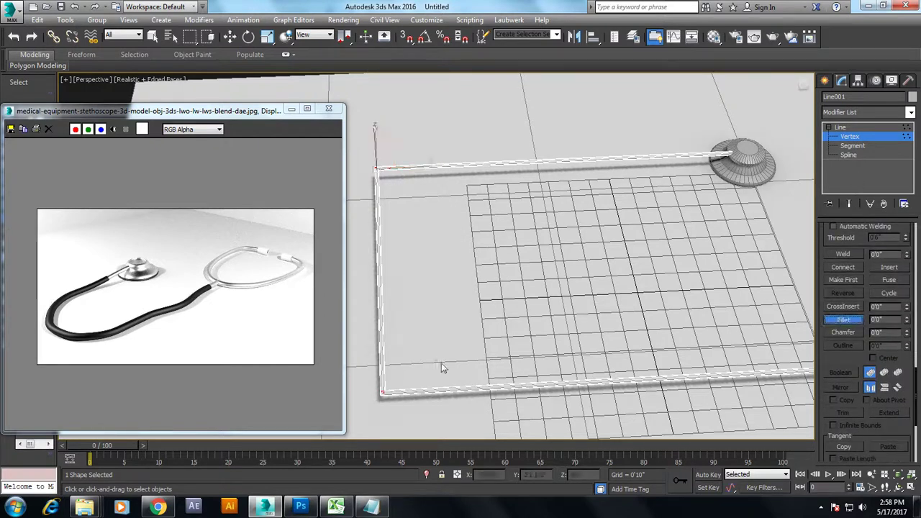
pyautogui.moveTo(384, 392); pyautogui.dragTo(361, 237)
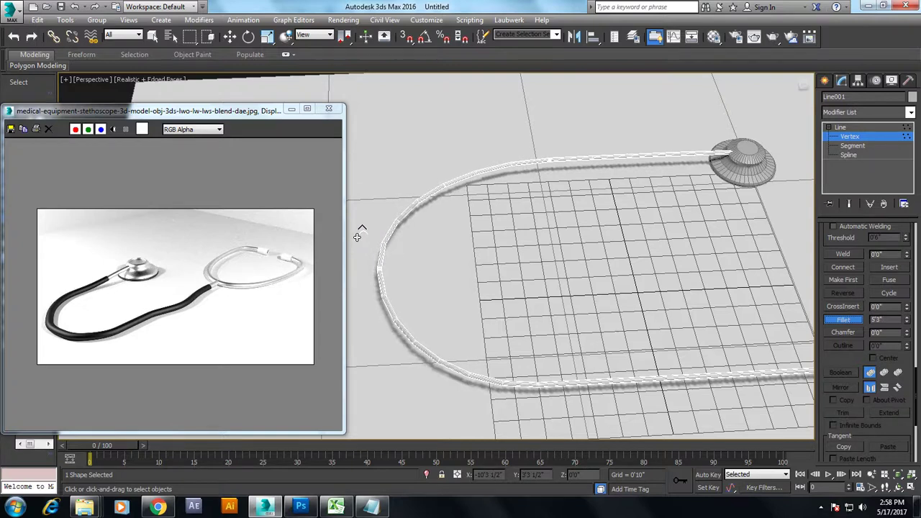
pyautogui.keyDown('alt'); pyautogui.moveTo(582, 282); pyautogui.dragTo(613, 276, button='middle'); pyautogui.keyUp('alt')
pyautogui.scroll(2, 613, 275)
pyautogui.press('w')
pyautogui.scroll(2, 619, 277)
pyautogui.scroll(2, 624, 280)
pyautogui.scroll(2, 629, 282)
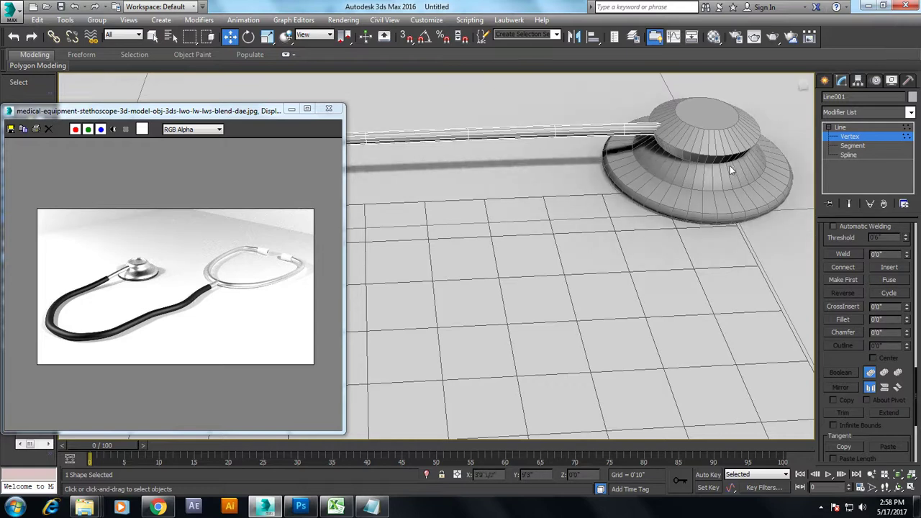
# Step: Move the tube's end vertex into the chestpiece
pyautogui.click(849, 136)
pyautogui.click(851, 136)
pyautogui.keyDown('alt'); pyautogui.moveTo(610, 190); pyautogui.dragTo(517, 124, button='middle'); pyautogui.keyUp('alt')
pyautogui.moveTo(517, 124); pyautogui.dragTo(702, 180)
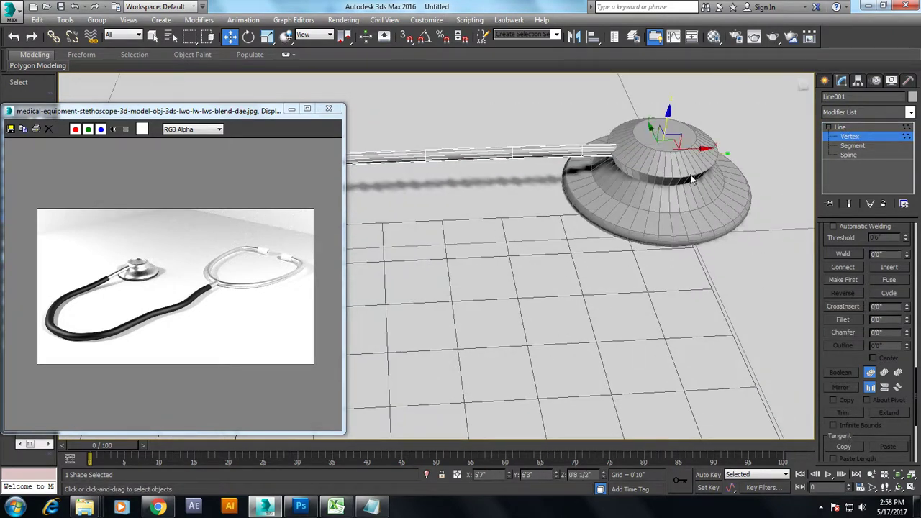
pyautogui.moveTo(677, 150); pyautogui.dragTo(628, 184)
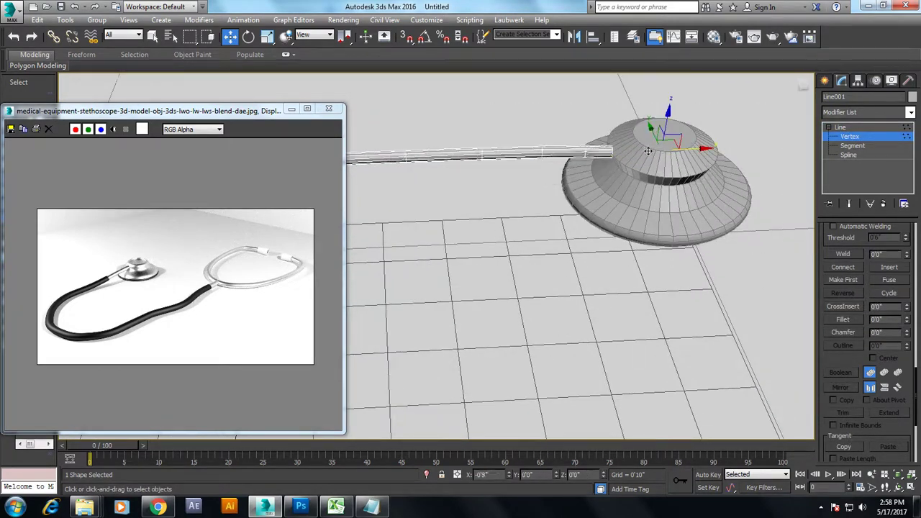
pyautogui.scroll(-3, 628, 185)
pyautogui.moveTo(675, 219)
pyautogui.keyDown('alt'); pyautogui.mouseDown(button='middle')
pyautogui.moveTo(685, 247)
pyautogui.moveTo(670, 266)
pyautogui.mouseUp(button='middle'); pyautogui.keyUp('alt')
pyautogui.moveTo(670, 259)
pyautogui.mouseDown()
pyautogui.moveTo(781, 313)
pyautogui.moveTo(703, 301)
pyautogui.mouseUp()
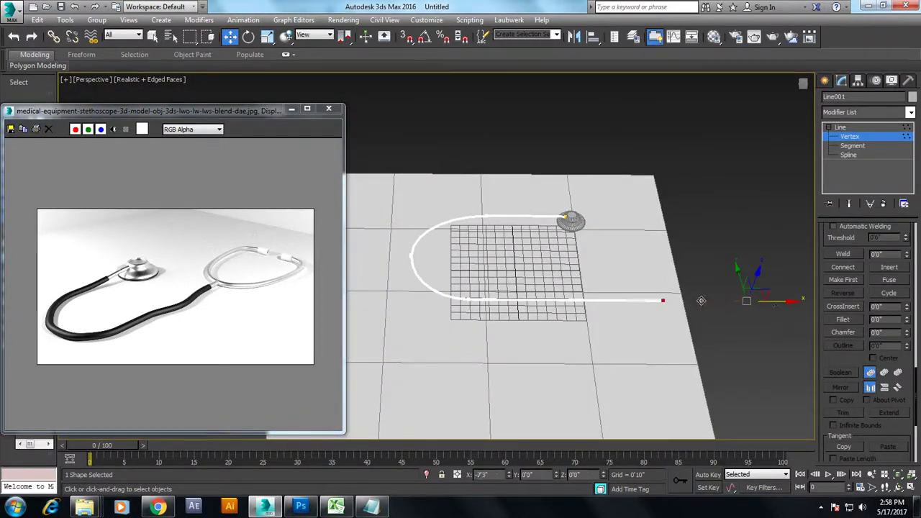
pyautogui.keyDown('alt'); pyautogui.moveTo(690, 251); pyautogui.dragTo(649, 285, button='middle'); pyautogui.keyUp('alt')
# Step: Set the tube's Rendering Thickness to 0'3"
pyautogui.scroll(3, 692, 251)
pyautogui.scroll(2, 649, 285)
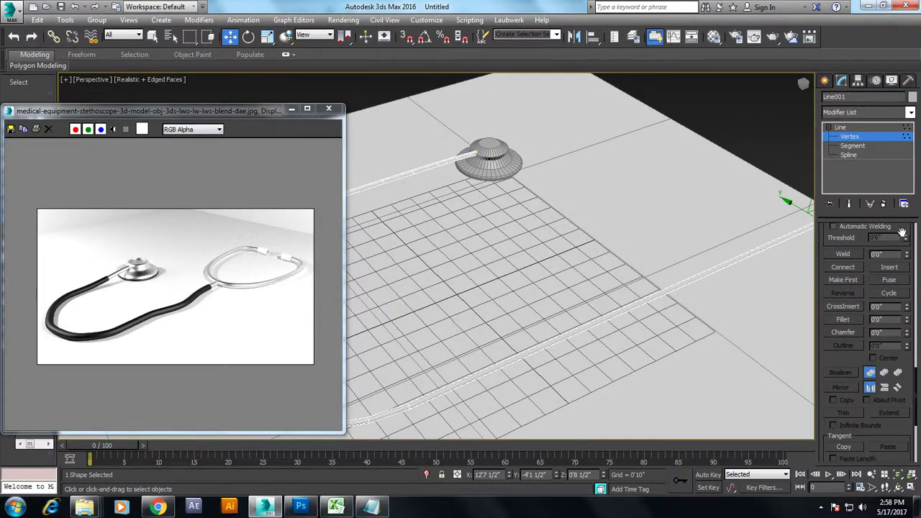
pyautogui.moveTo(902, 228); pyautogui.dragTo(905, 375)
pyautogui.scroll(3, 864, 259)
pyautogui.scroll(2, 828, 277)
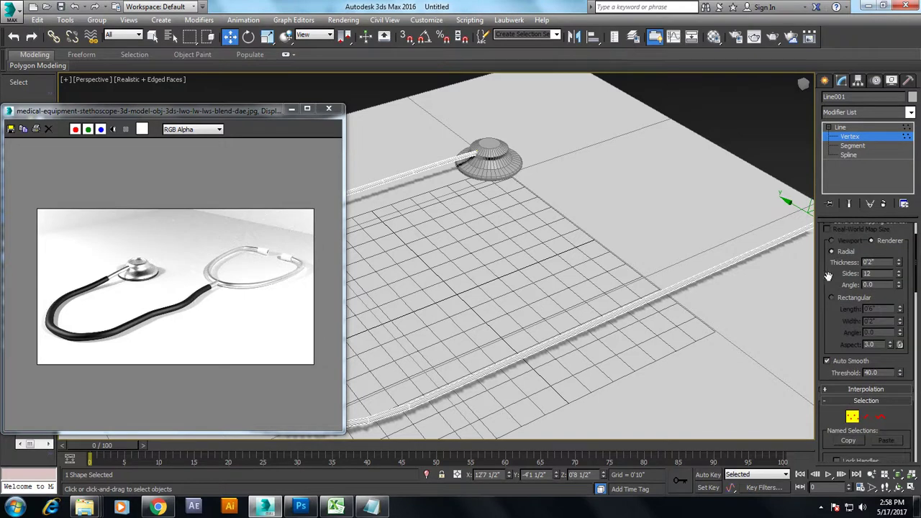
pyautogui.moveTo(900, 264); pyautogui.dragTo(900, 245)
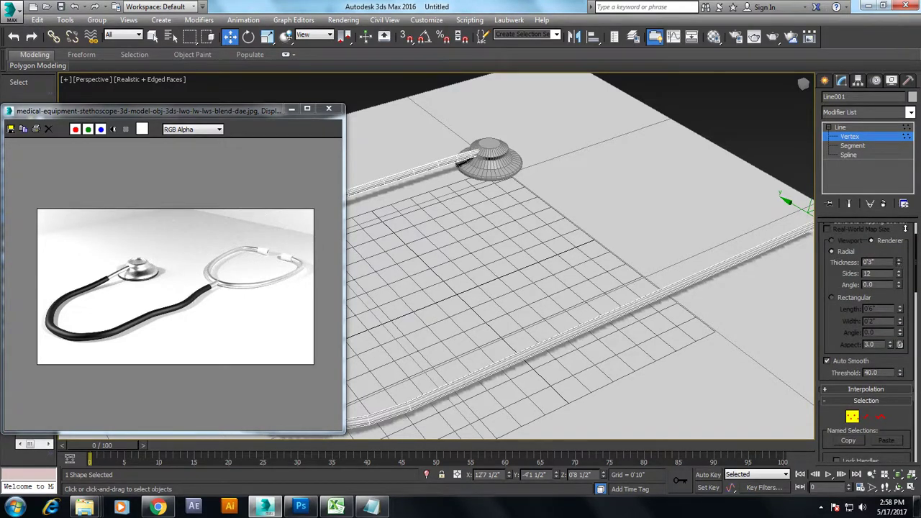
# Step: Maximize the Top viewport and recentre the tube in it
pyautogui.hotkey('alt', 'w')
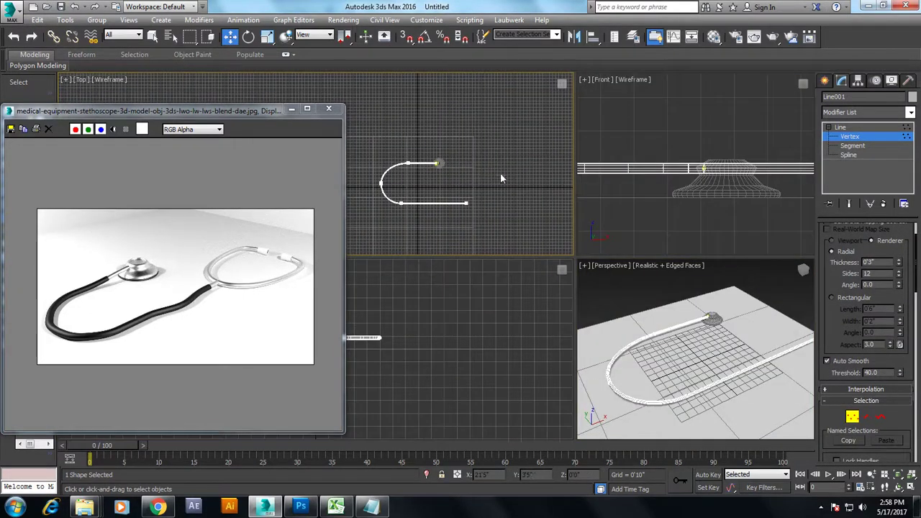
pyautogui.hotkey('alt', 'w')
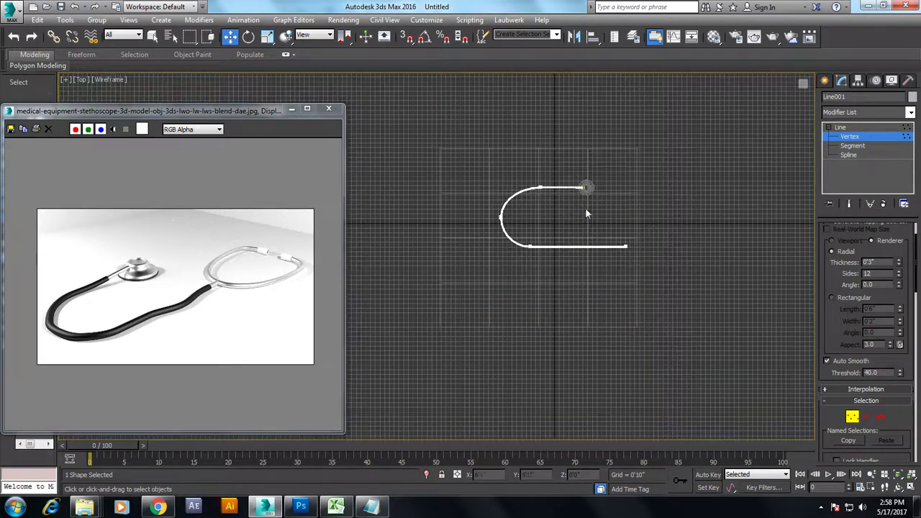
pyautogui.moveTo(569, 207); pyautogui.dragTo(480, 202, button='middle')
pyautogui.click(824, 80)
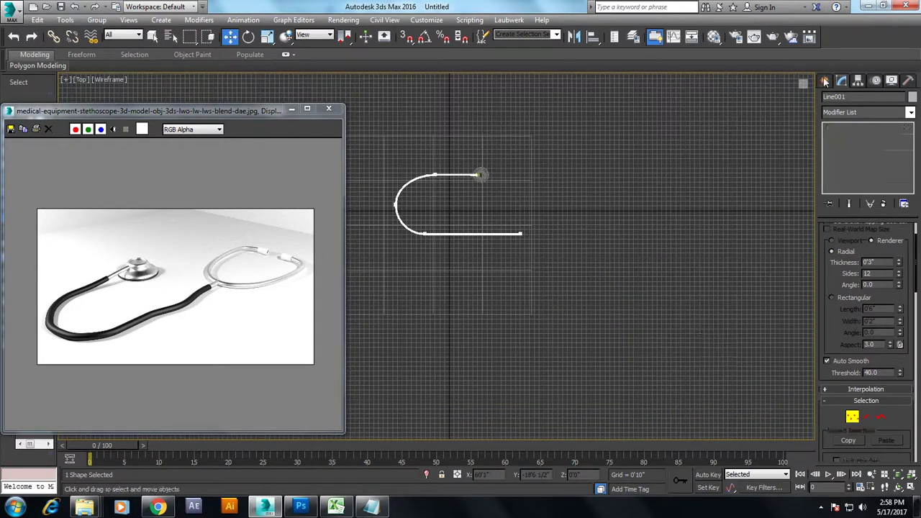
# Step: Draw a four-point bracket-shaped Line002 beside the tube in the Top view, then maximize Perspective
pyautogui.click(857, 164)
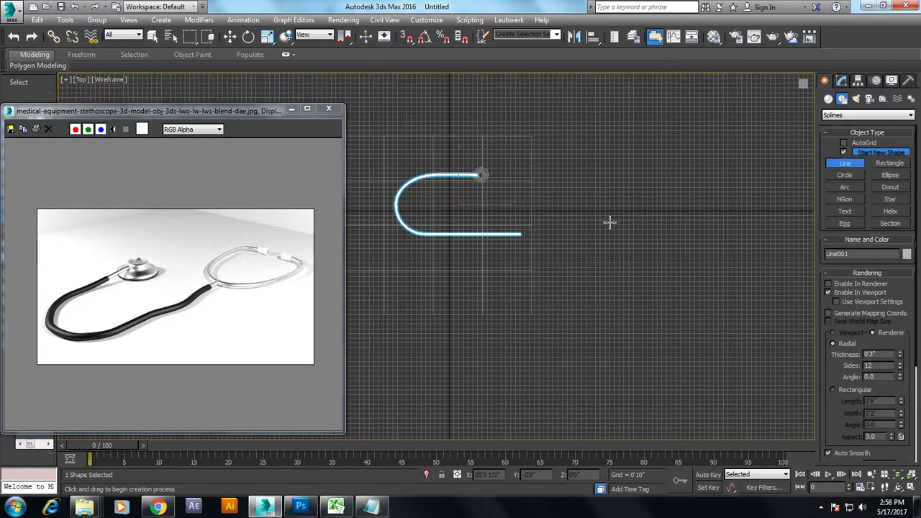
pyautogui.click(609, 223)
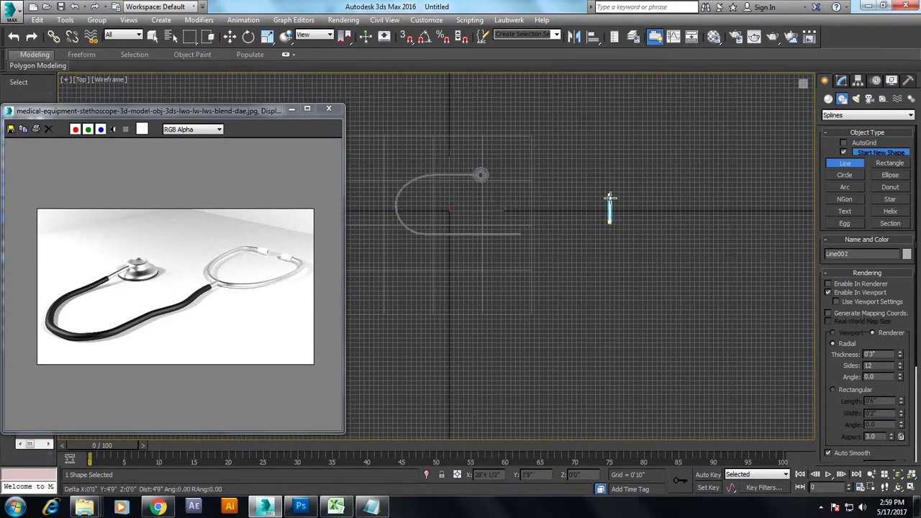
pyautogui.click(610, 196)
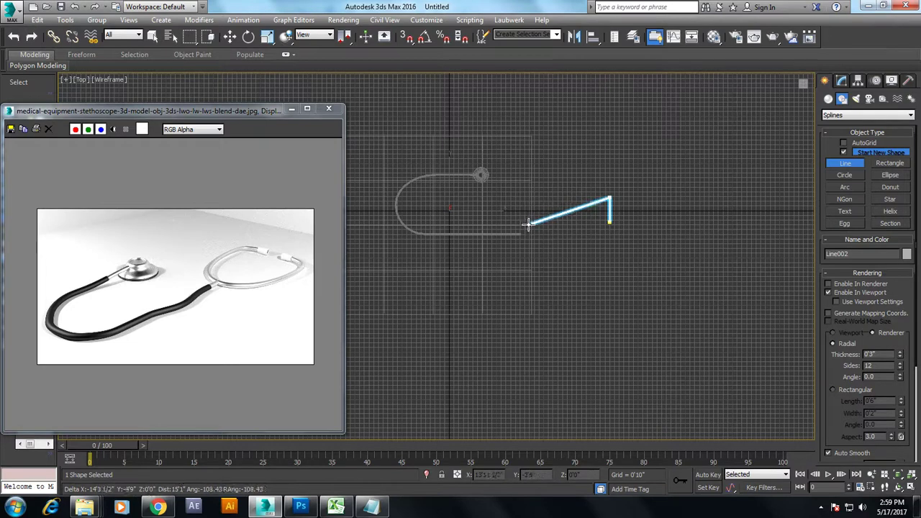
pyautogui.click(523, 205)
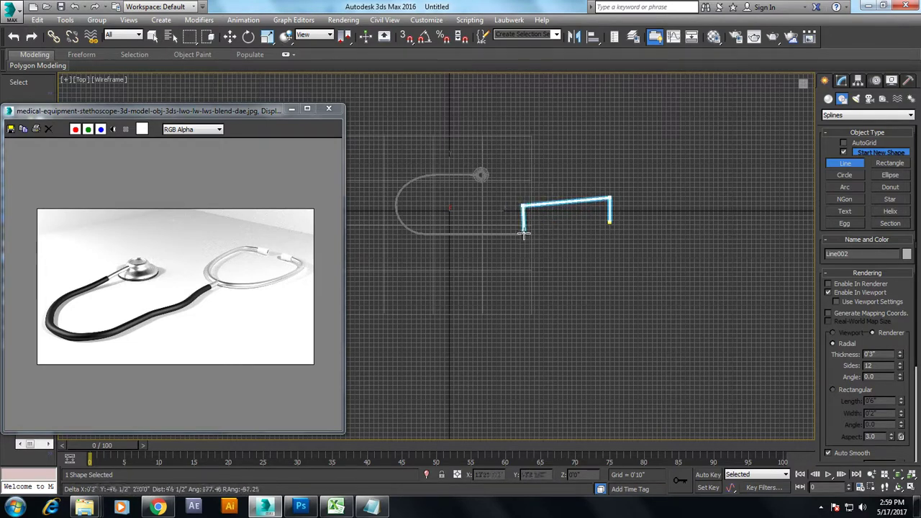
pyautogui.click(523, 237)
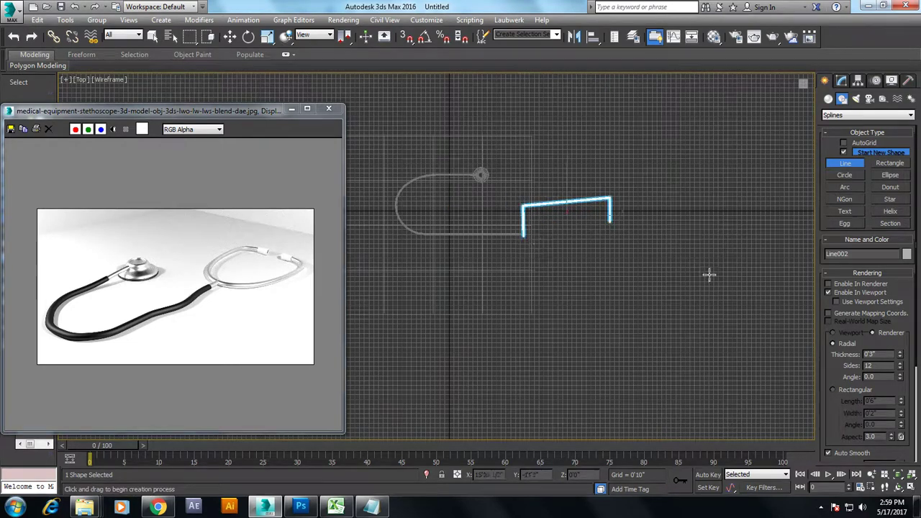
pyautogui.rightClick(709, 274)
pyautogui.hotkey('alt', 'w')
pyautogui.middleClick(657, 349)
pyautogui.hotkey('alt', 'w')
# Step: Select Line002's corner vertices and turn on Fillet
pyautogui.scroll(-5, 652, 325)
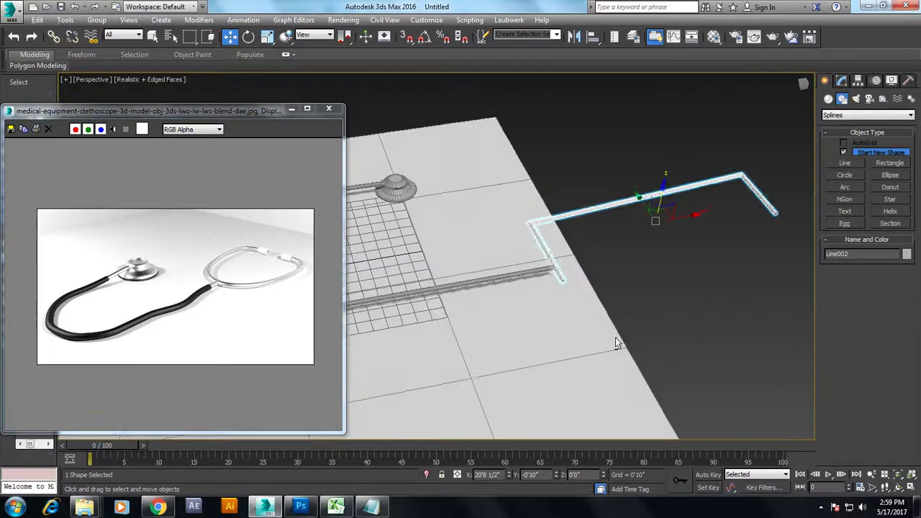
pyautogui.moveTo(703, 245); pyautogui.dragTo(705, 238)
pyautogui.click(741, 175)
pyautogui.click(528, 223)
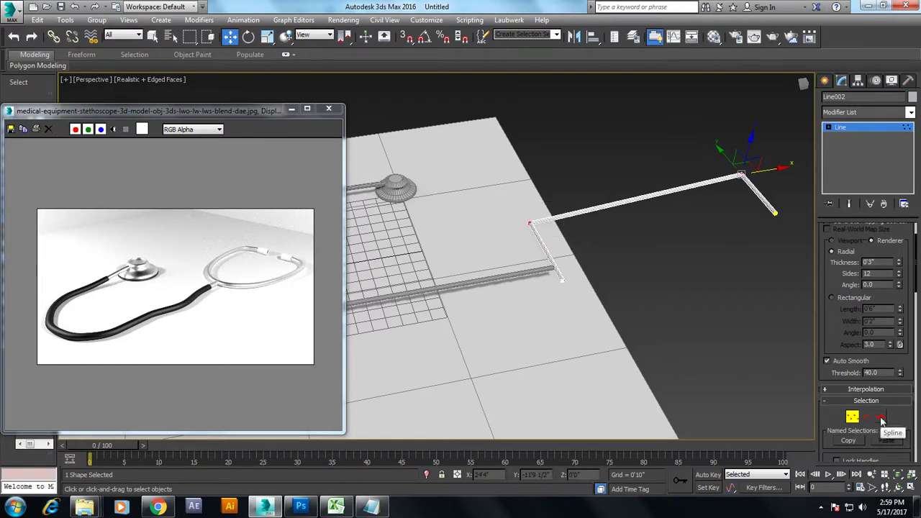
pyautogui.moveTo(910, 417); pyautogui.dragTo(917, 219)
pyautogui.scroll(-5, 828, 315)
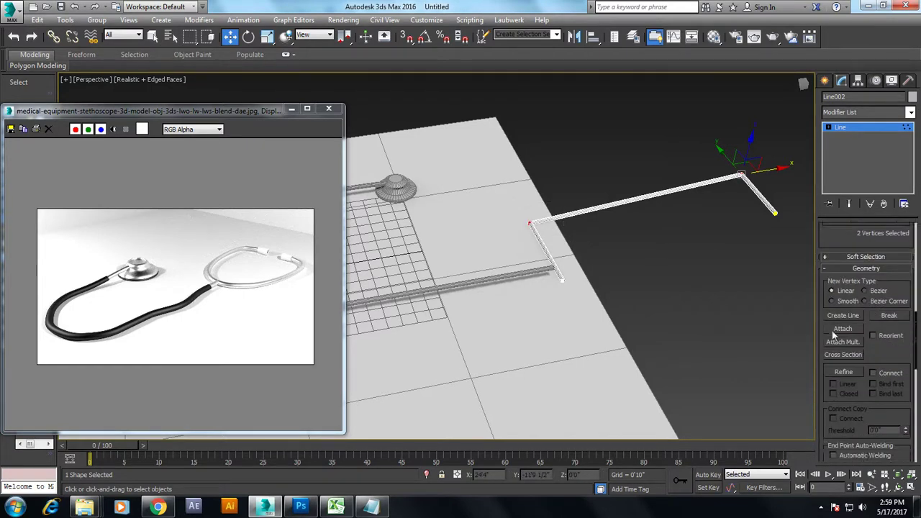
pyautogui.scroll(-3, 907, 362)
pyautogui.scroll(-2, 875, 364)
pyautogui.click(845, 413)
# Step: Fillet the near corner into a wide curve and the far corner into a bend, each separately
pyautogui.moveTo(528, 223)
pyautogui.mouseDown()
pyautogui.moveTo(538, 175)
pyautogui.moveTo(549, 182)
pyautogui.mouseUp()
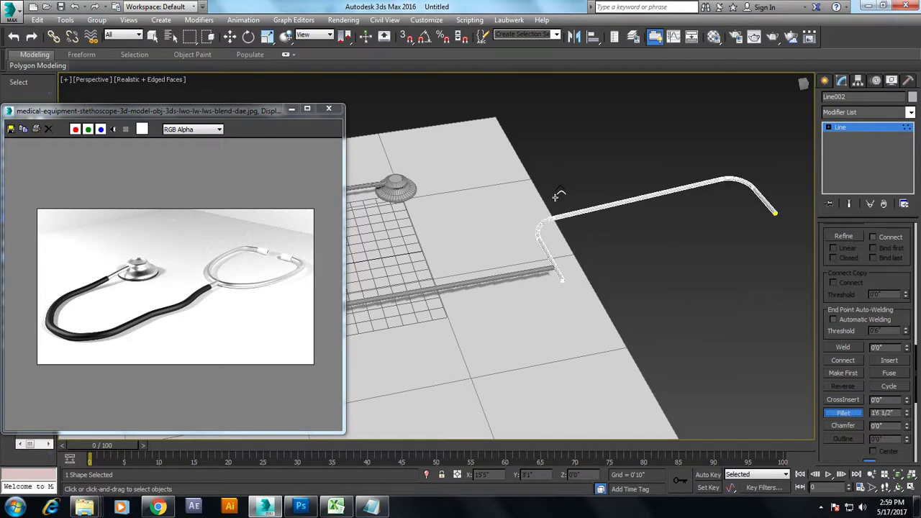
pyautogui.hotkey('ctrl', 'z')
pyautogui.click(530, 223)
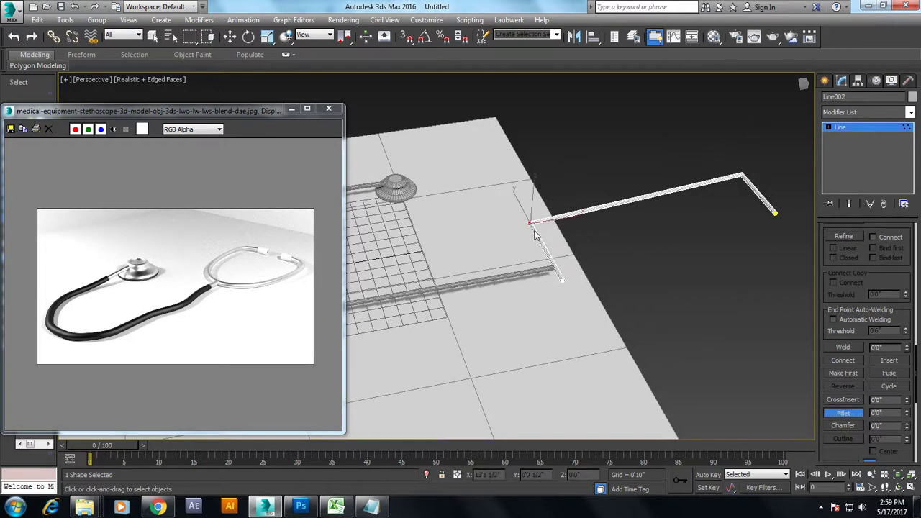
pyautogui.moveTo(530, 223); pyautogui.dragTo(515, 143)
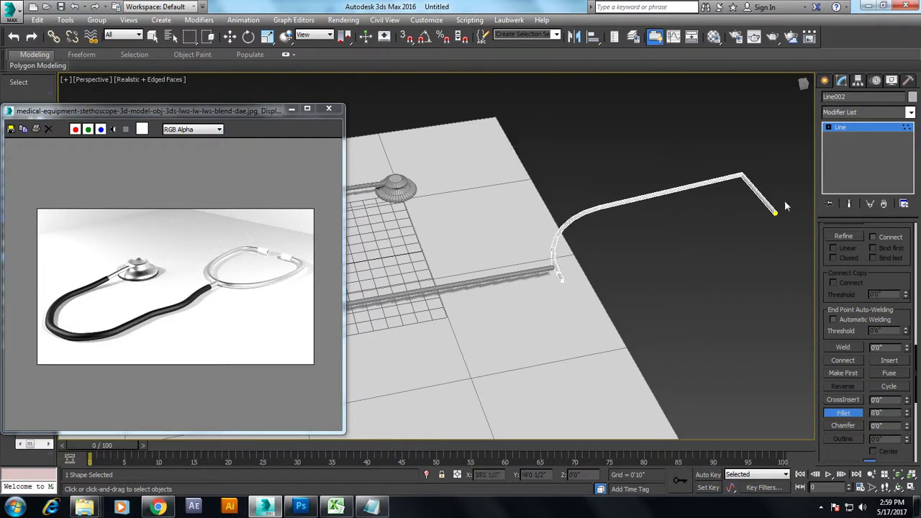
pyautogui.moveTo(744, 174); pyautogui.dragTo(738, 157)
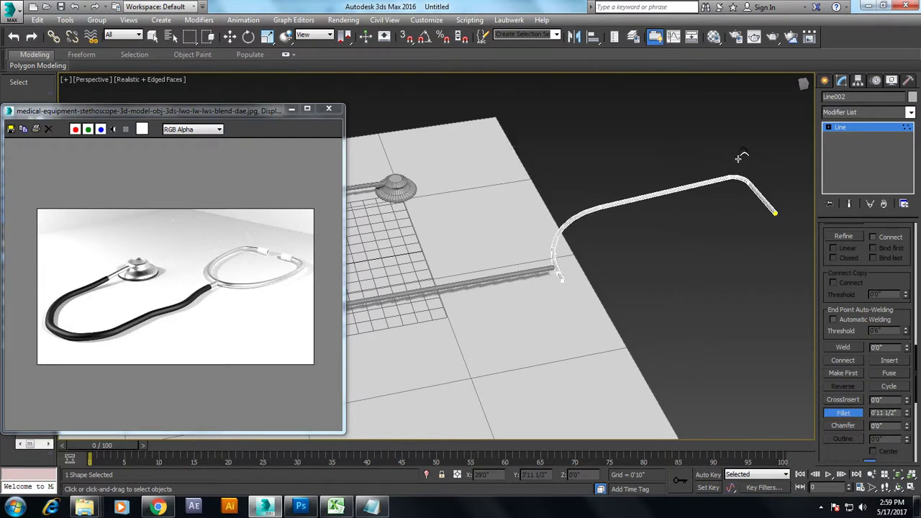
pyautogui.moveTo(689, 215)
pyautogui.keyDown('alt'); pyautogui.mouseDown(button='middle')
pyautogui.moveTo(685, 261)
pyautogui.moveTo(654, 255)
pyautogui.moveTo(707, 230)
pyautogui.moveTo(664, 243)
pyautogui.moveTo(684, 210)
pyautogui.moveTo(422, 306)
pyautogui.mouseUp(button='middle'); pyautogui.keyUp('alt')
# Step: Drag Line002's lower-end vertex so it meets the open end of the U-shaped tube
pyautogui.click(407, 297)
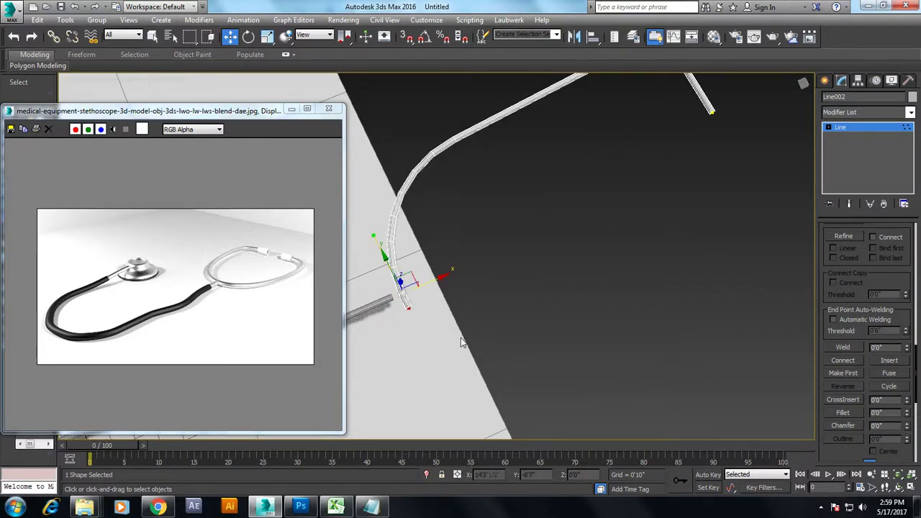
pyautogui.moveTo(395, 279)
pyautogui.mouseDown()
pyautogui.moveTo(390, 264)
pyautogui.moveTo(433, 283)
pyautogui.mouseUp()
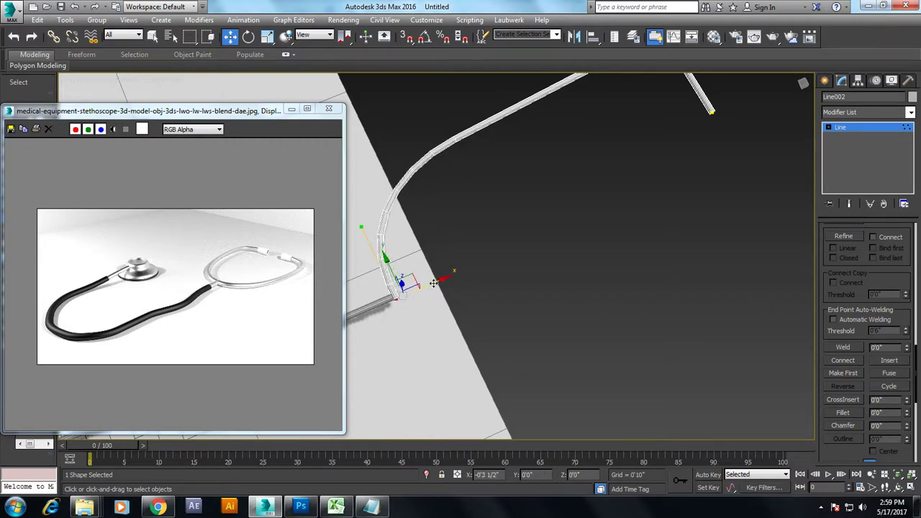
pyautogui.moveTo(434, 283); pyautogui.dragTo(535, 273, button='middle')
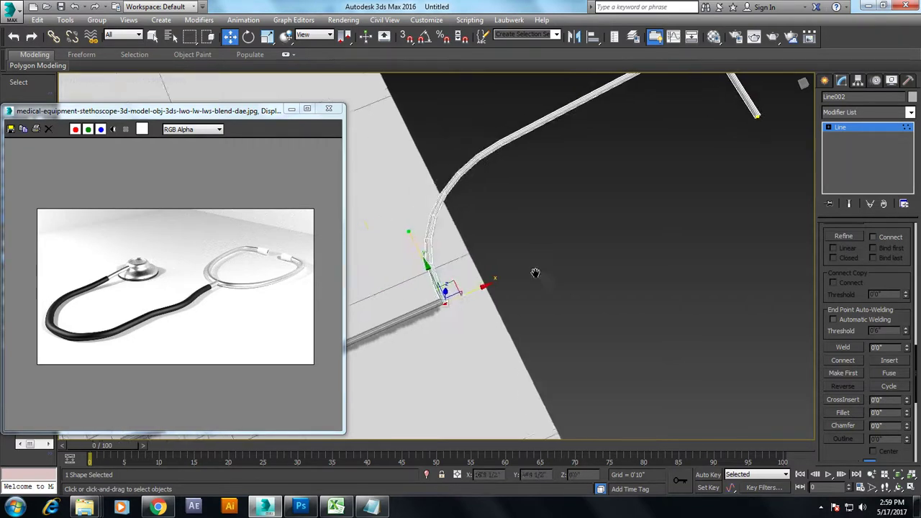
pyautogui.click(874, 128)
pyautogui.scroll(-2, 569, 284)
pyautogui.scroll(-2, 721, 267)
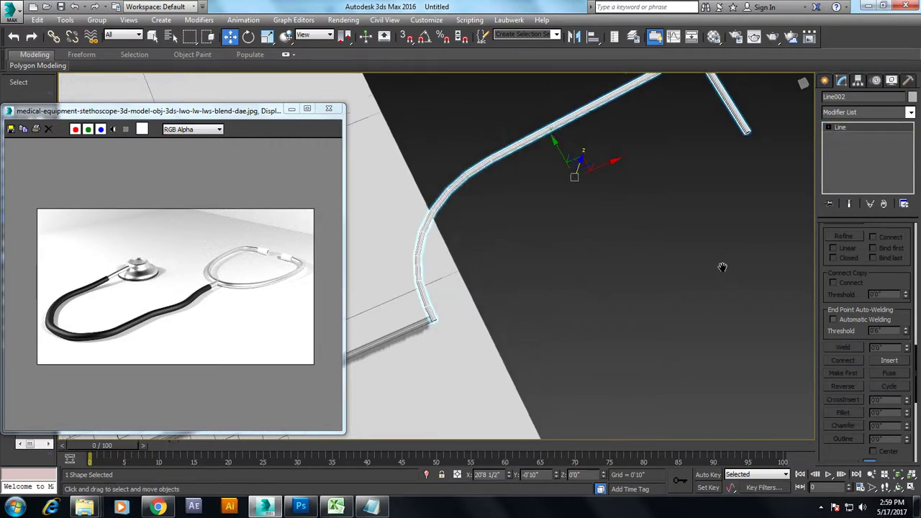
pyautogui.scroll(-4, 717, 271)
pyautogui.scroll(-2, 737, 268)
pyautogui.moveTo(736, 268)
pyautogui.keyDown('alt'); pyautogui.mouseDown(button='middle')
pyautogui.moveTo(713, 256)
pyautogui.moveTo(704, 269)
pyautogui.mouseUp(button='middle'); pyautogui.keyUp('alt')
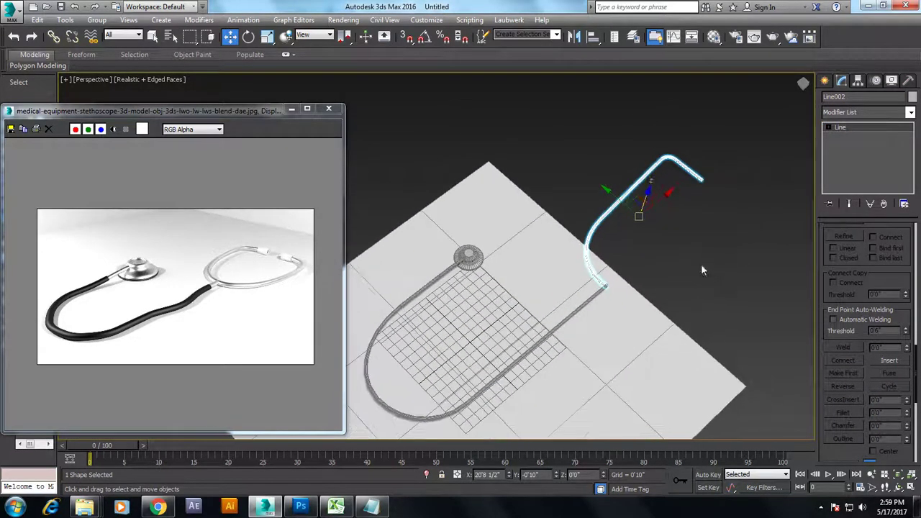
# Step: Mirror Line002 on the Y axis as a copy and move Line003 opposite the first tube
pyautogui.click(574, 36)
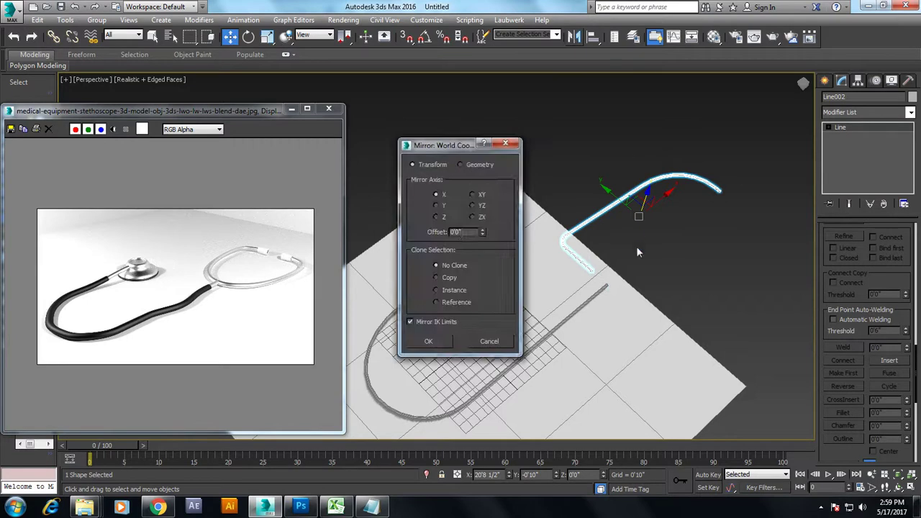
pyautogui.click(446, 207)
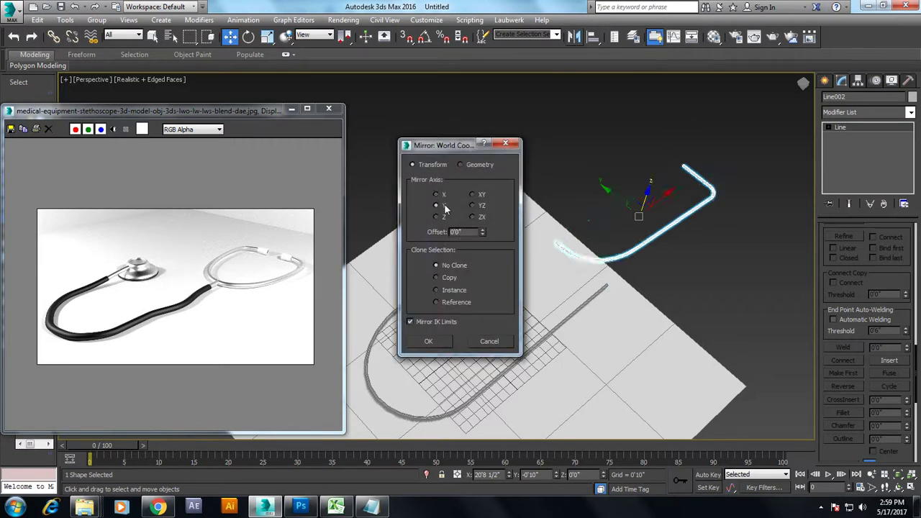
pyautogui.click(435, 277)
pyautogui.click(428, 341)
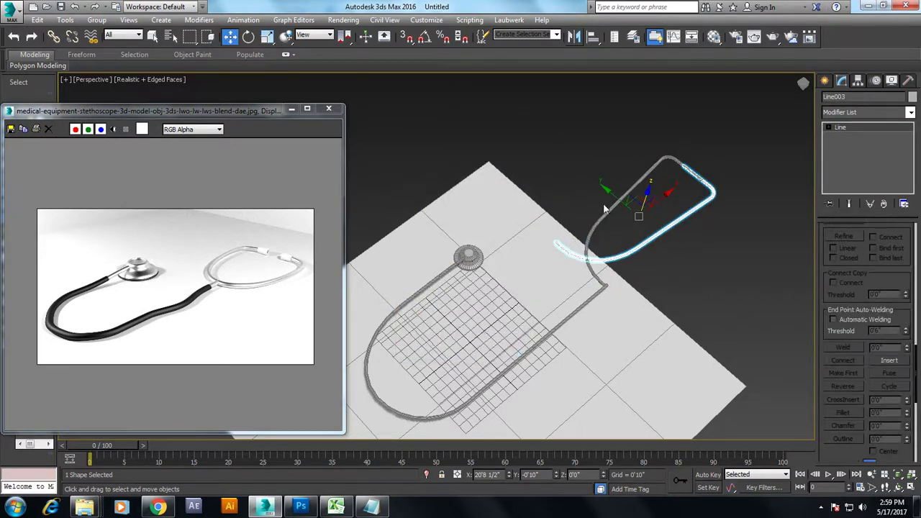
pyautogui.moveTo(609, 195); pyautogui.dragTo(672, 228)
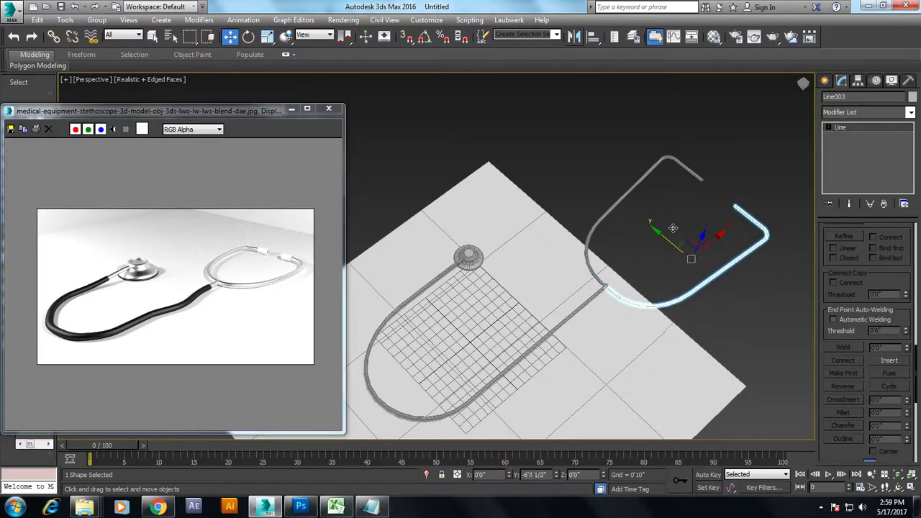
# Step: Select both earpiece tube lines, Line002 and Line003
pyautogui.click(748, 294)
pyautogui.keyDown('alt'); pyautogui.moveTo(757, 293); pyautogui.dragTo(771, 280, button='middle'); pyautogui.keyUp('alt')
pyautogui.scroll(3, 669, 272)
pyautogui.scroll(2, 669, 276)
pyautogui.scroll(2, 600, 223)
pyautogui.scroll(-2, 650, 265)
pyautogui.scroll(-2, 663, 253)
pyautogui.moveTo(508, 107); pyautogui.dragTo(709, 291)
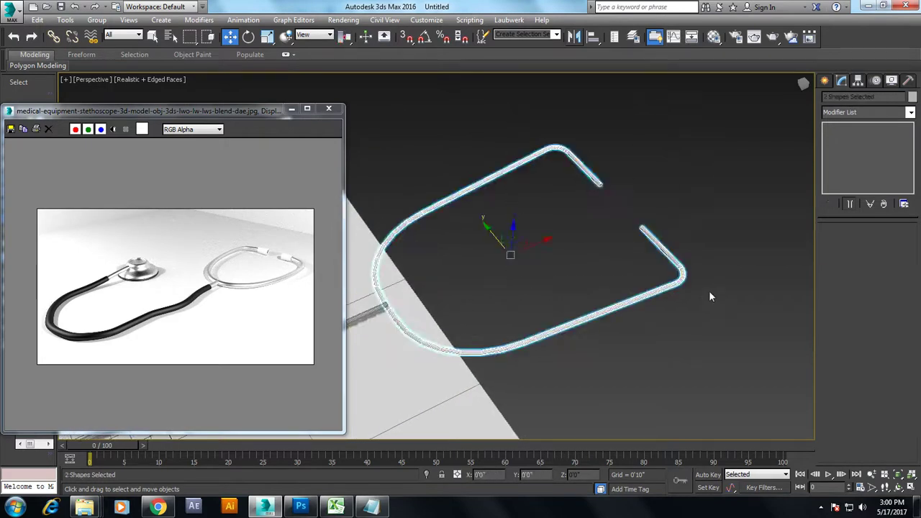
# Step: Convert both earpiece lines to Editable Poly
pyautogui.rightClick(643, 299)
pyautogui.moveTo(691, 409)
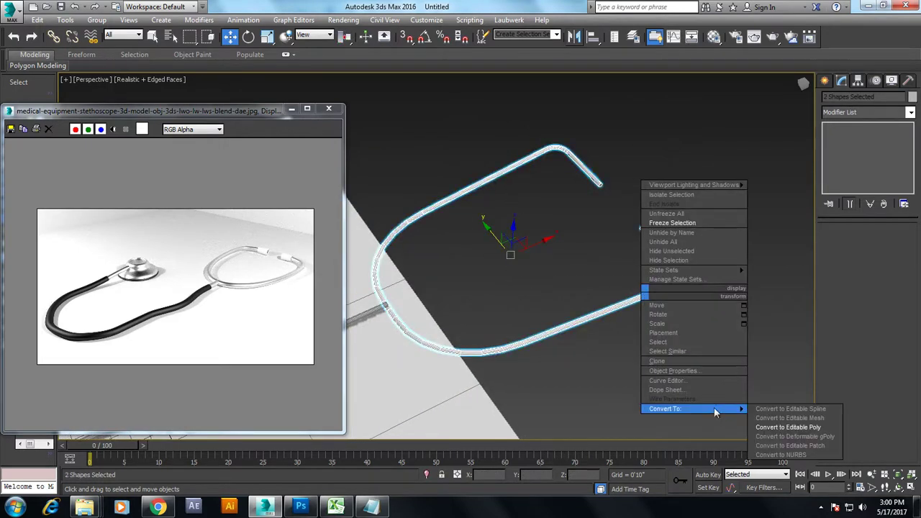
pyautogui.click(781, 427)
pyautogui.scroll(4, 683, 310)
pyautogui.scroll(-1, 703, 285)
pyautogui.click(568, 167)
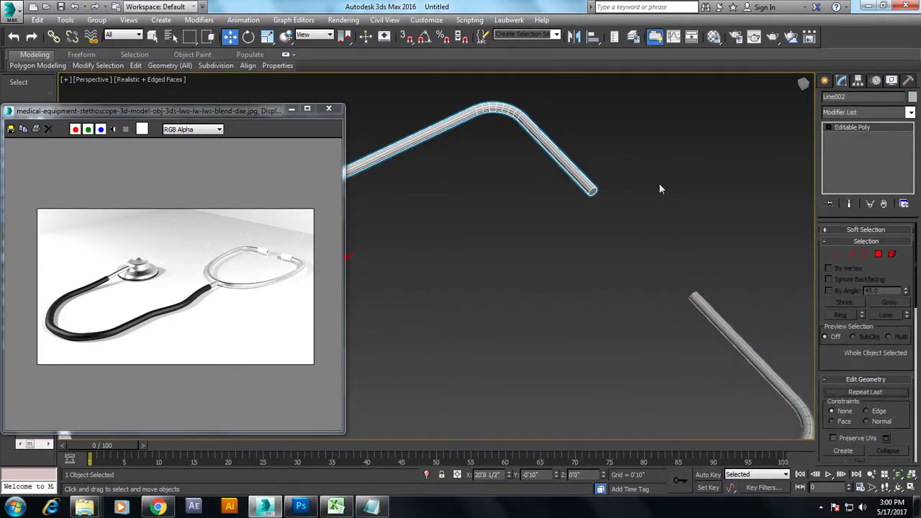
# Step: Check the tubes in the Left, Front and Top viewports, centring the upper tube in Top
pyautogui.moveTo(543, 187)
pyautogui.keyDown('alt'); pyautogui.mouseDown(button='middle')
pyautogui.moveTo(552, 169)
pyautogui.moveTo(689, 277)
pyautogui.mouseUp(button='middle'); pyautogui.keyUp('alt')
pyautogui.hotkey('alt', 'w')
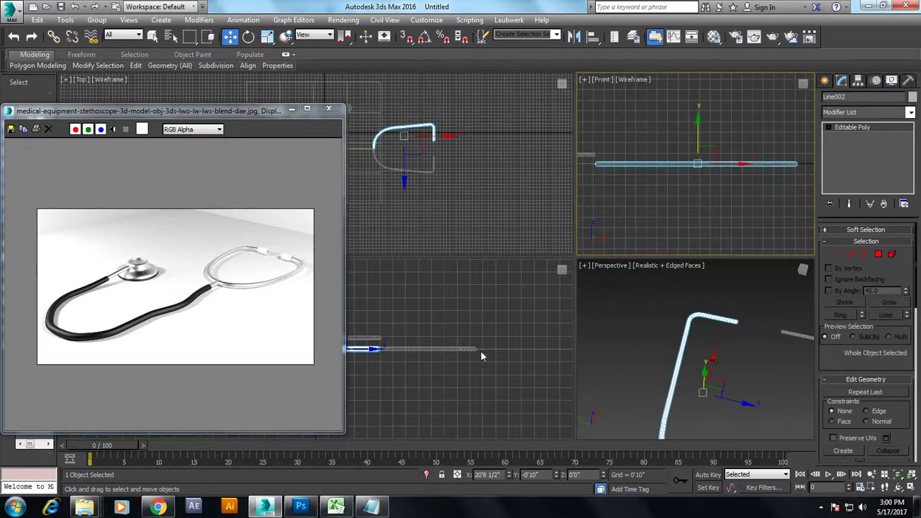
pyautogui.moveTo(449, 364); pyautogui.dragTo(530, 346, button='middle')
pyautogui.hotkey('alt', 'w')
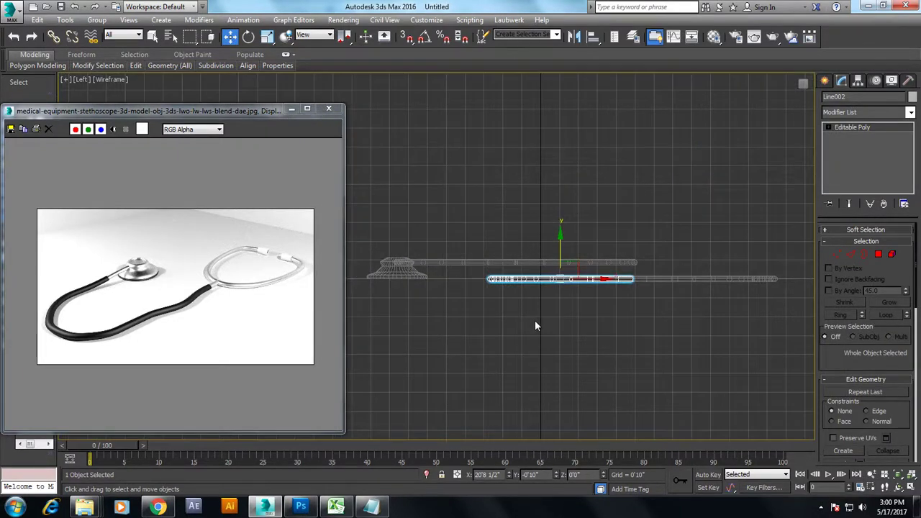
pyautogui.moveTo(533, 322); pyautogui.dragTo(608, 292, button='middle')
pyautogui.hotkey('alt', 'w')
pyautogui.hotkey('alt', 'w')
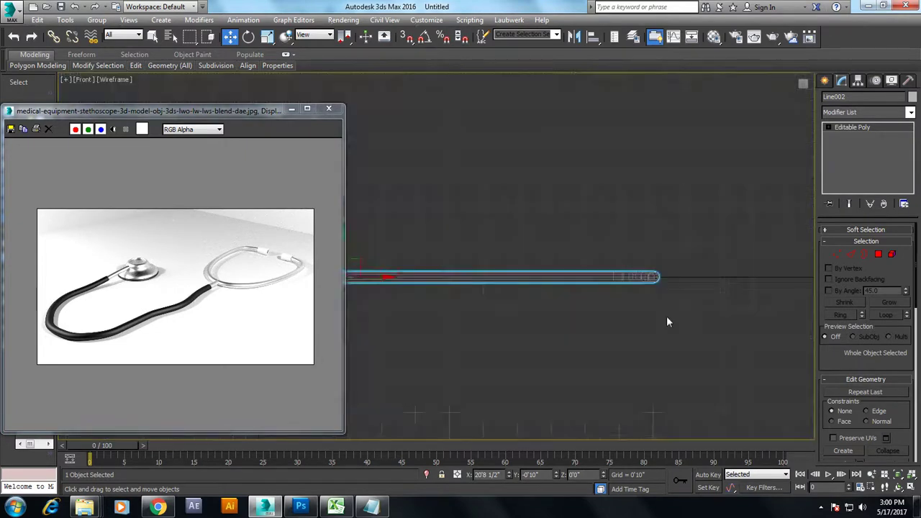
pyautogui.hotkey('alt', 'w')
pyautogui.moveTo(483, 231); pyautogui.dragTo(412, 190, button='middle')
pyautogui.hotkey('alt', 'w')
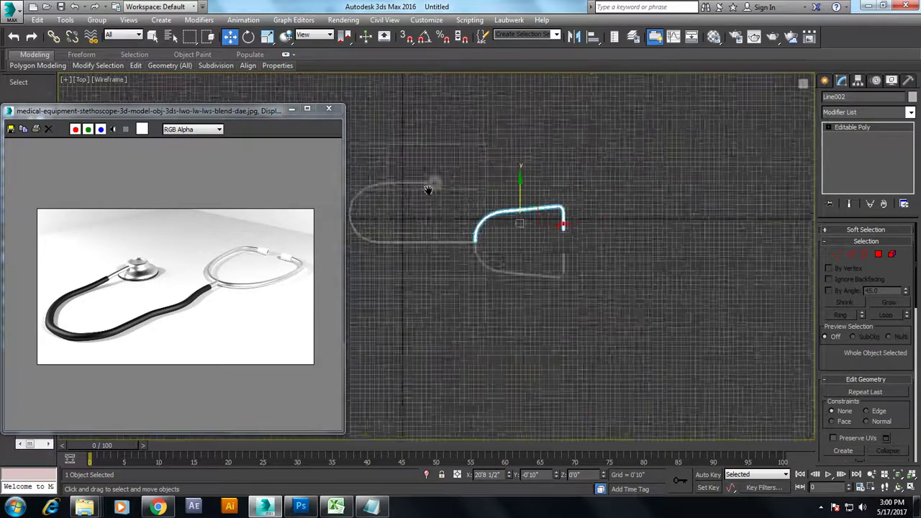
pyautogui.scroll(5, 487, 266)
pyautogui.scroll(3, 561, 251)
pyautogui.moveTo(419, 257); pyautogui.dragTo(322, 219, button='middle')
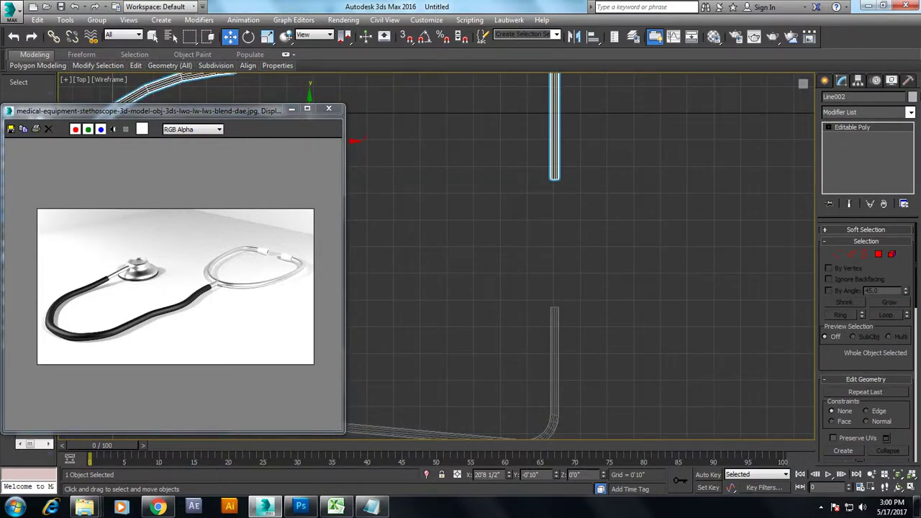
# Step: Try Swift Loop on a tube, then select the lower tube
pyautogui.click(859, 127)
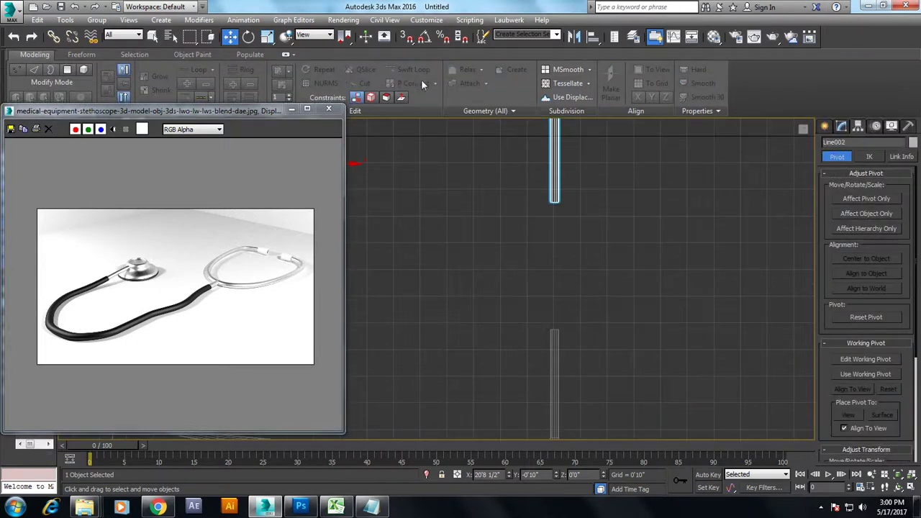
pyautogui.click(841, 126)
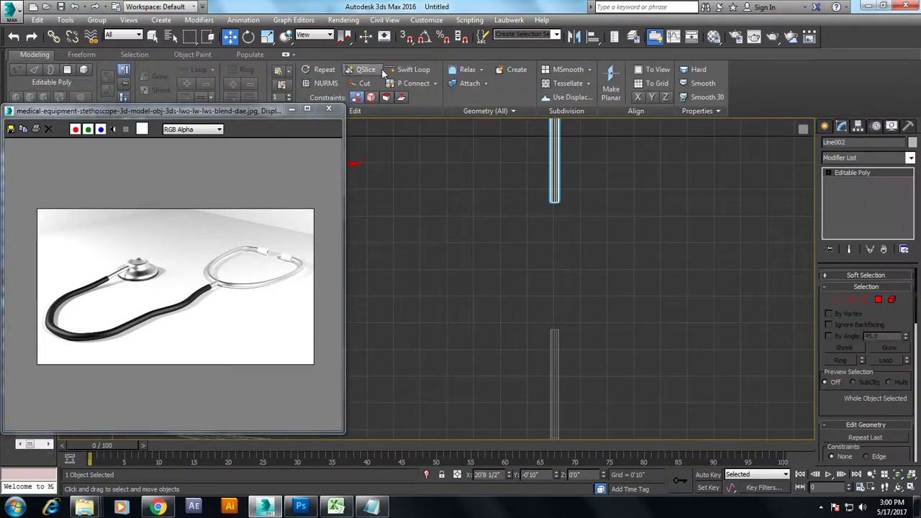
pyautogui.click(408, 69)
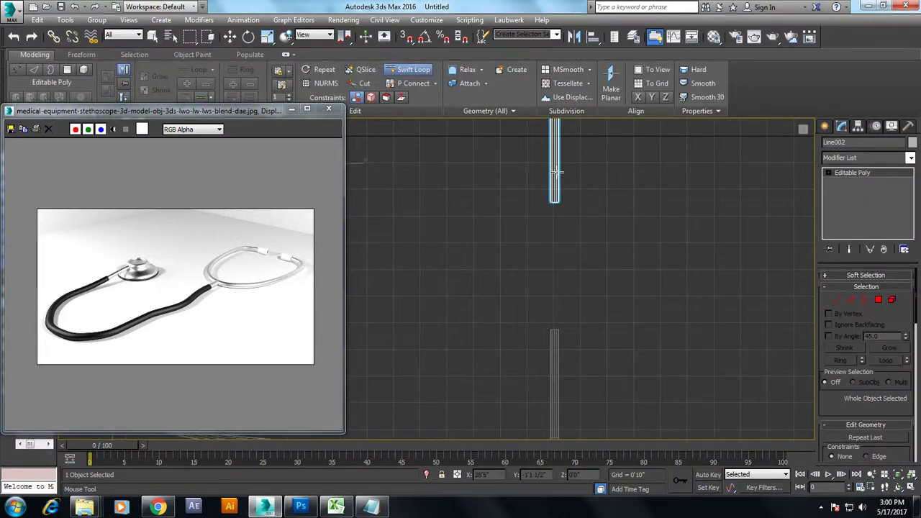
pyautogui.rightClick(556, 367)
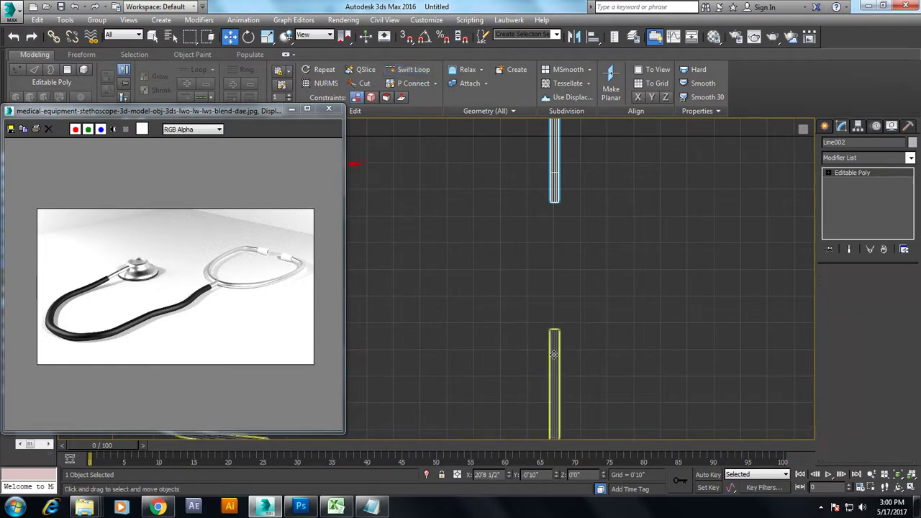
pyautogui.click(555, 367)
# Step: Attach the upper earpiece tube to the lower one, forming a single object
pyautogui.moveTo(877, 325)
pyautogui.mouseDown()
pyautogui.moveTo(877, 235)
pyautogui.moveTo(894, 148)
pyautogui.mouseUp()
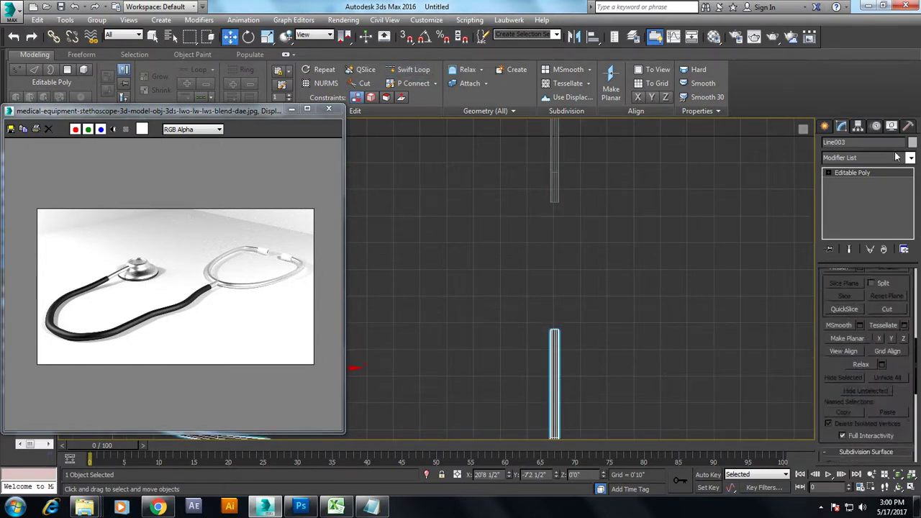
pyautogui.scroll(-10, 896, 377)
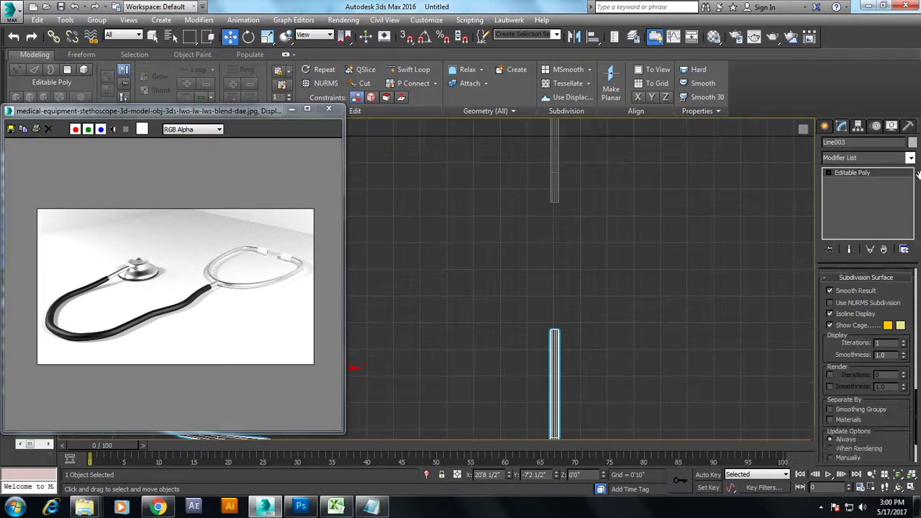
pyautogui.scroll(10, 914, 338)
pyautogui.scroll(5, 834, 345)
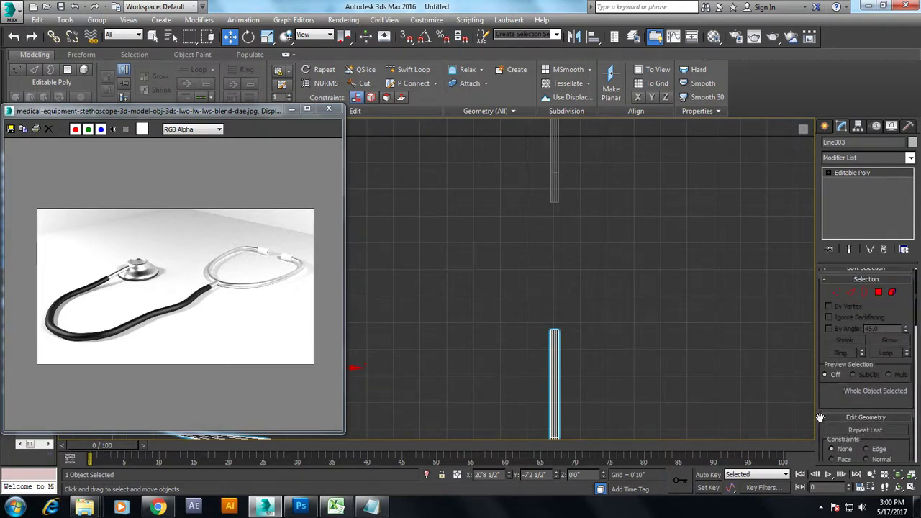
pyautogui.moveTo(818, 415); pyautogui.dragTo(702, 409)
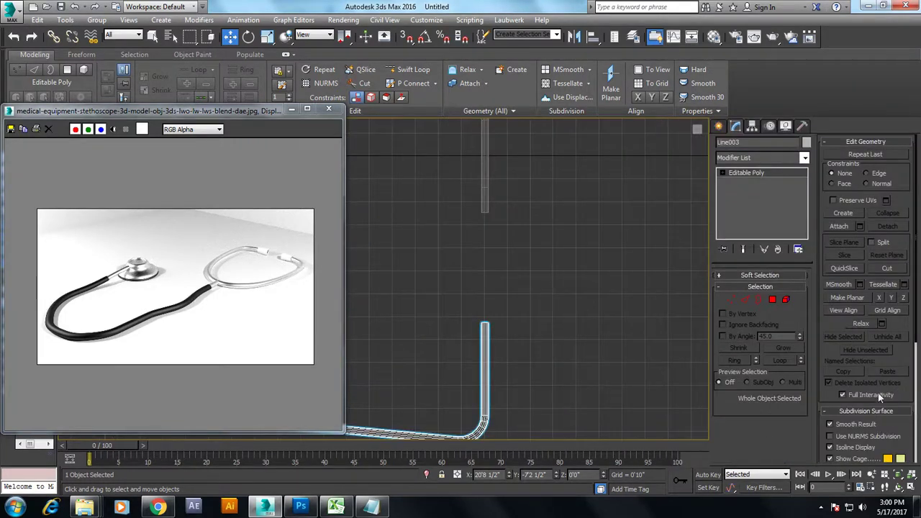
pyautogui.click(838, 226)
pyautogui.click(487, 196)
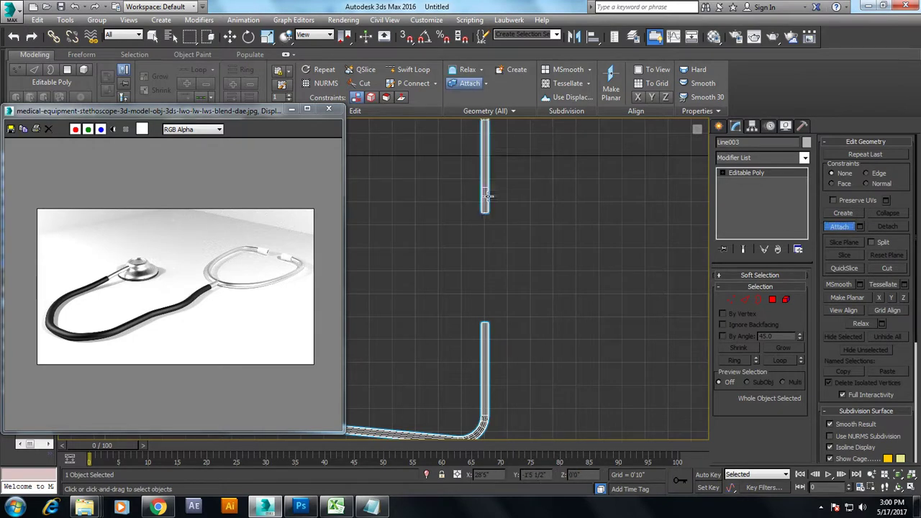
pyautogui.click(589, 245)
pyautogui.click(485, 366)
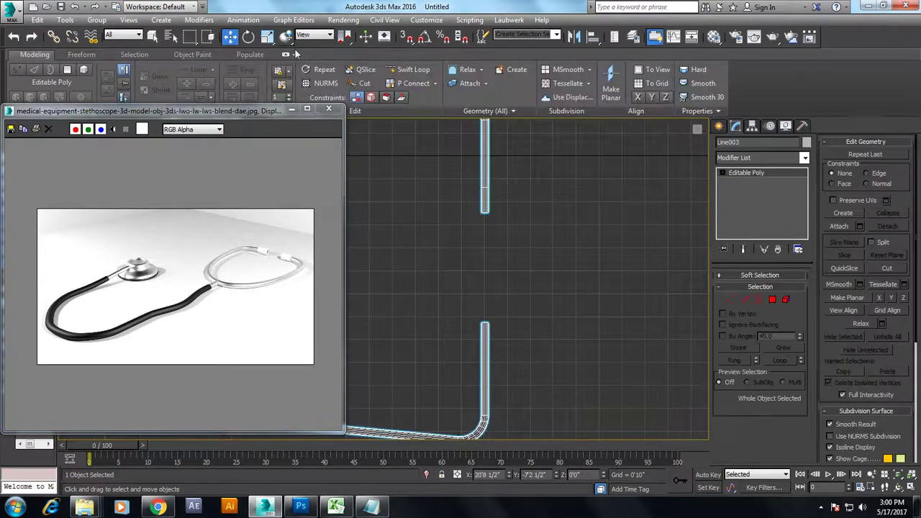
# Step: Add Swift Loop cuts near the tube tips and select the polygon bands at both ends
pyautogui.click(423, 72)
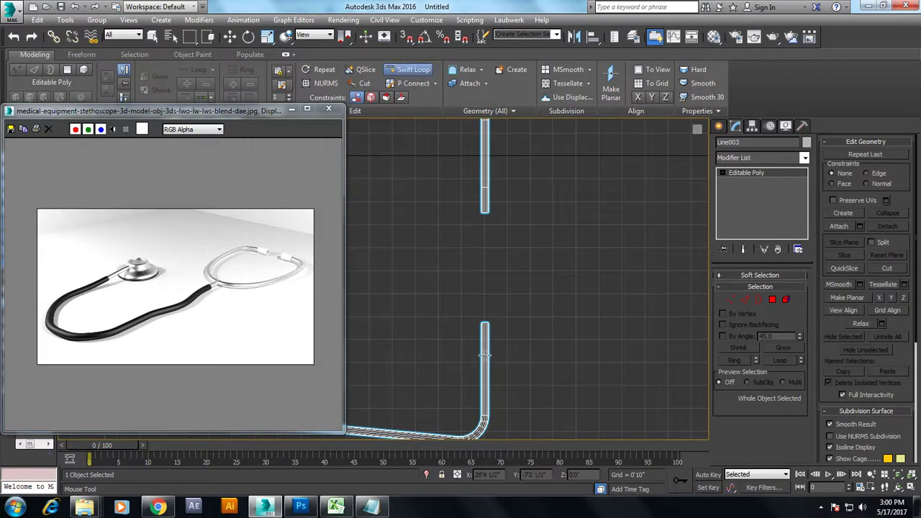
pyautogui.press('w')
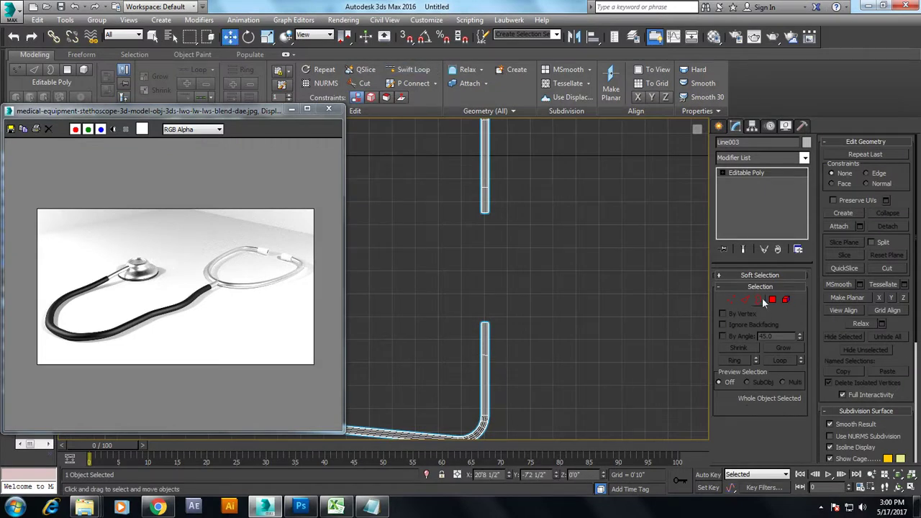
pyautogui.keyDown('ctrl'); pyautogui.click(481, 341); pyautogui.keyUp('ctrl')
pyautogui.hotkey('alt', 'w')
pyautogui.scroll(5, 588, 344)
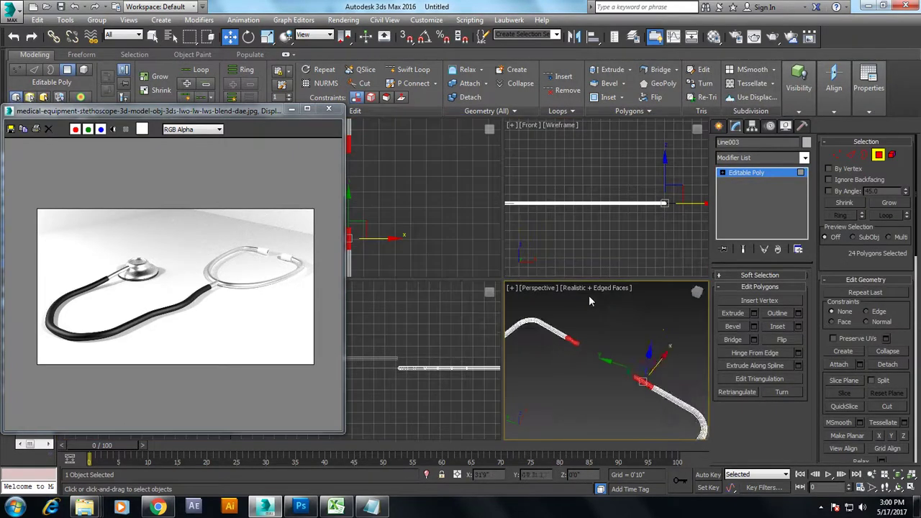
pyautogui.hotkey('alt', 'w')
pyautogui.scroll(3, 569, 302)
pyautogui.scroll(2, 568, 288)
pyautogui.keyDown('alt'); pyautogui.moveTo(568, 284); pyautogui.dragTo(527, 297, button='middle'); pyautogui.keyUp('alt')
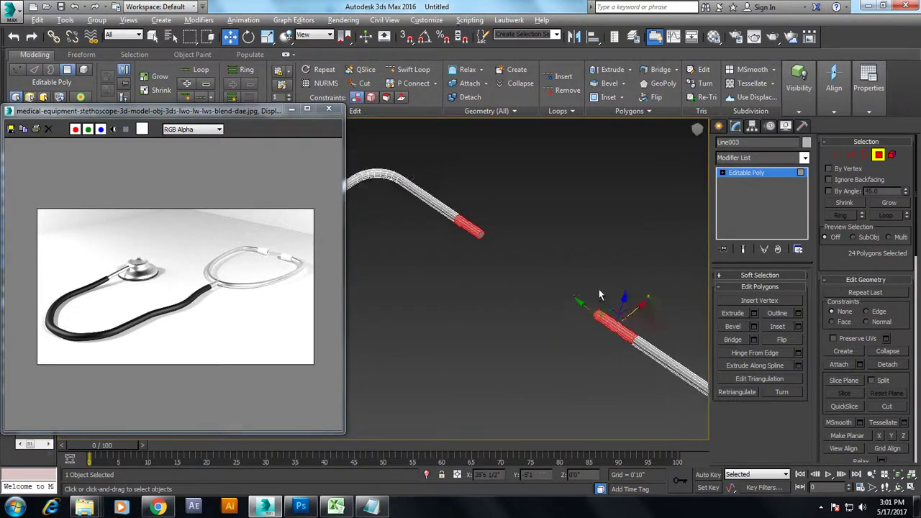
# Step: Extrude the tube-end polygons by Local Normal with a height of 0'1/2"
pyautogui.press('1')
pyautogui.moveTo(465, 281); pyautogui.dragTo(452, 276)
pyautogui.click(772, 299)
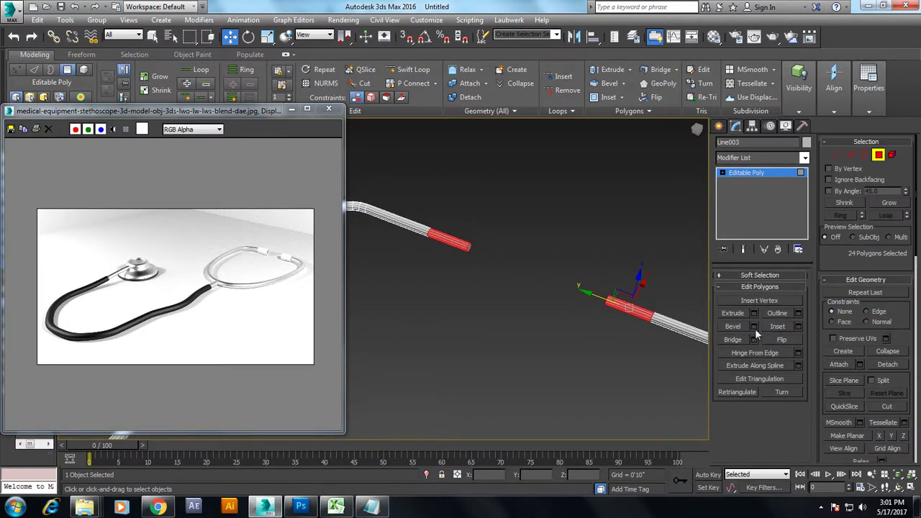
pyautogui.click(754, 313)
pyautogui.click(404, 287)
pyautogui.click(426, 306)
pyautogui.moveTo(392, 304); pyautogui.dragTo(413, 340)
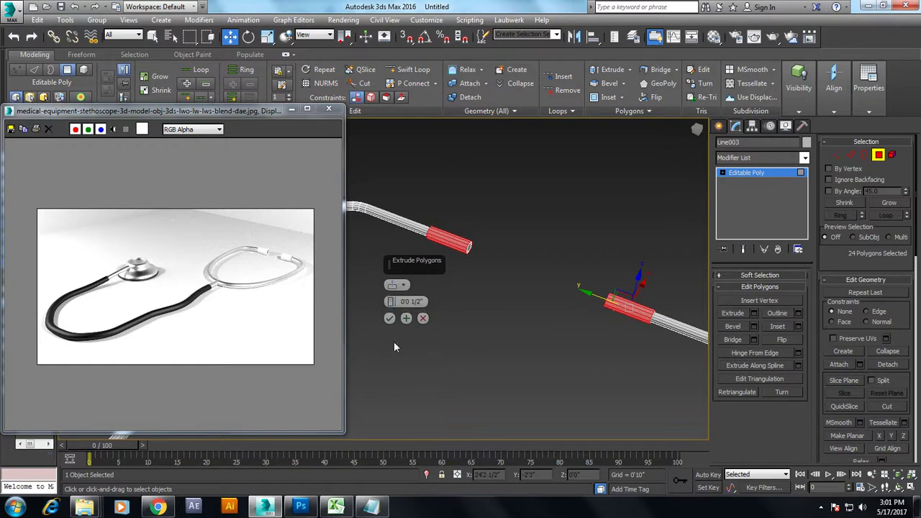
# Step: Commit the 0'1/2" extrusion and select the tip vertices of both tube ends
pyautogui.click(389, 318)
pyautogui.press('1')
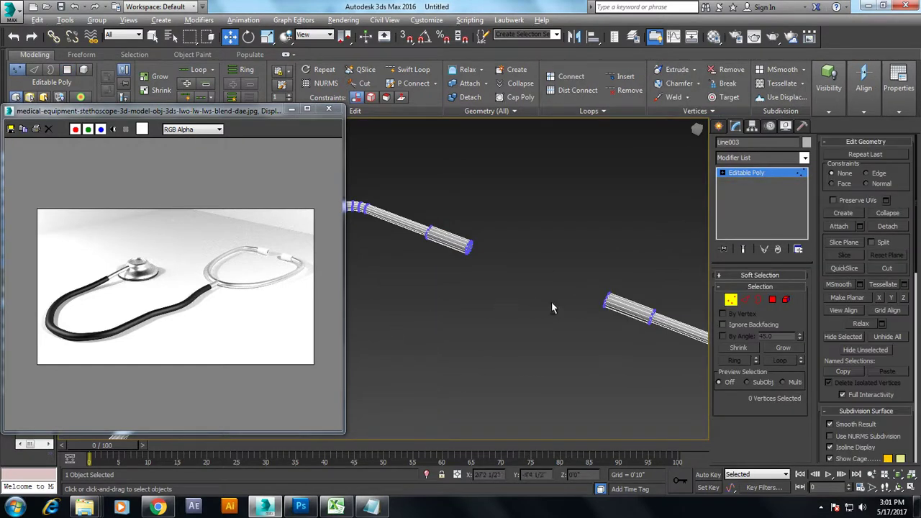
pyautogui.keyDown('alt'); pyautogui.moveTo(537, 300); pyautogui.dragTo(488, 278, button='middle'); pyautogui.keyUp('alt')
pyautogui.press('1')
pyautogui.keyDown('alt'); pyautogui.moveTo(575, 285); pyautogui.dragTo(442, 194, button='middle'); pyautogui.keyUp('alt')
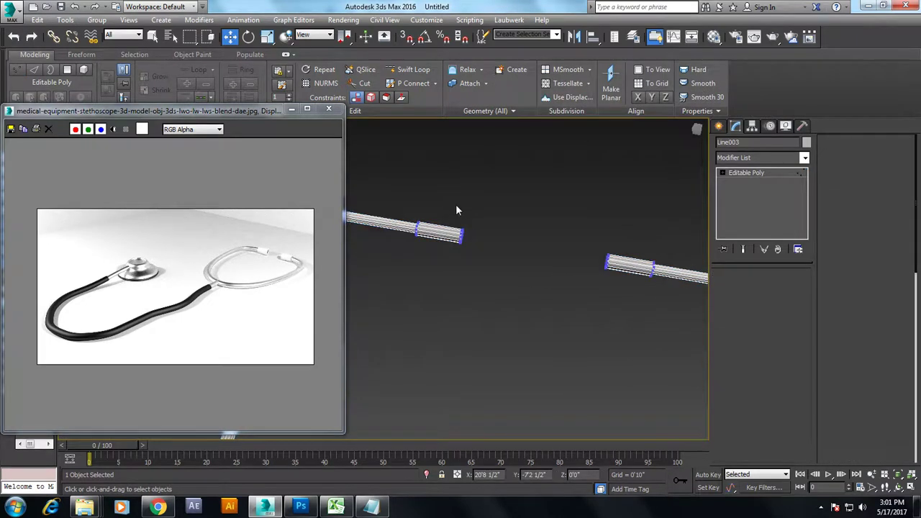
pyautogui.press('1')
pyautogui.moveTo(455, 211); pyautogui.dragTo(510, 275)
pyautogui.press('r')
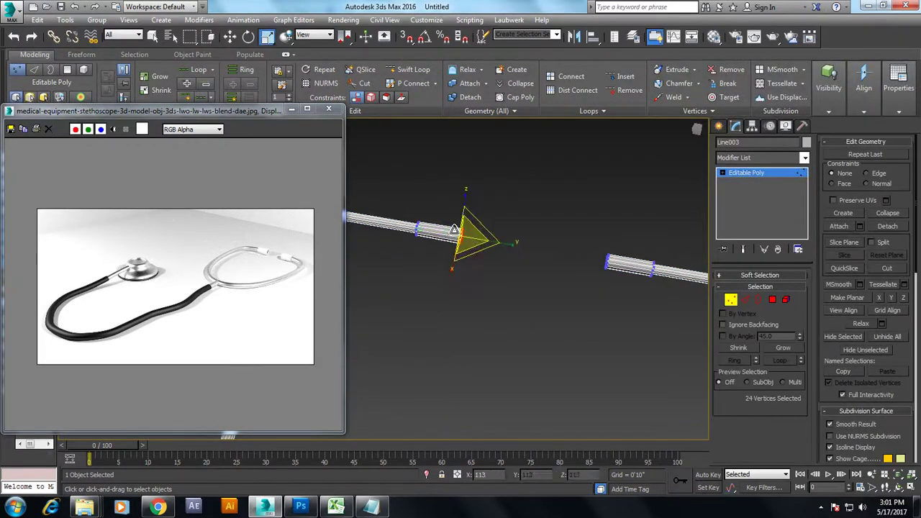
pyautogui.moveTo(549, 217); pyautogui.dragTo(658, 283)
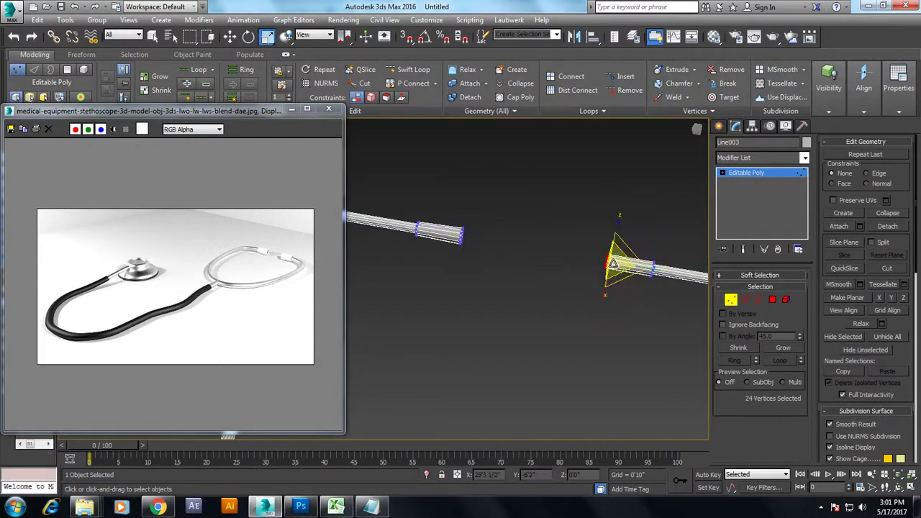
# Step: Uniformly scale the tube-end vertices to 139%, then return to object selection
pyautogui.moveTo(618, 267); pyautogui.dragTo(600, 244)
pyautogui.press('q')
pyautogui.click(559, 197)
pyautogui.moveTo(558, 197)
pyautogui.keyDown('alt'); pyautogui.mouseDown(button='middle')
pyautogui.moveTo(567, 270)
pyautogui.moveTo(509, 275)
pyautogui.moveTo(526, 315)
pyautogui.moveTo(517, 319)
pyautogui.moveTo(565, 319)
pyautogui.moveTo(689, 207)
pyautogui.mouseUp(button='middle'); pyautogui.keyUp('alt')
pyautogui.scroll(-3, 555, 260)
# Step: Exit vertex editing and raise the tube loop about 8.5 inches in Z
pyautogui.click(754, 177)
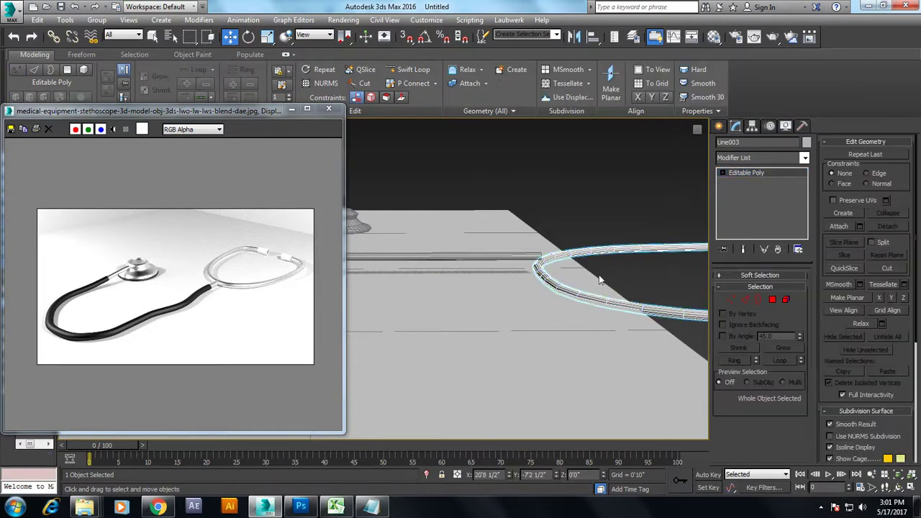
pyautogui.keyDown('alt'); pyautogui.moveTo(618, 238); pyautogui.dragTo(627, 232, button='middle'); pyautogui.keyUp('alt')
pyautogui.moveTo(608, 229); pyautogui.dragTo(610, 219)
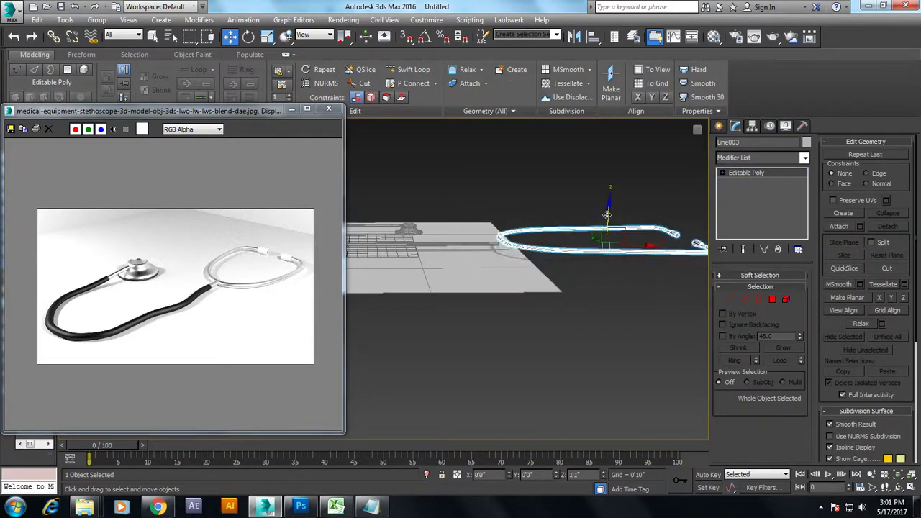
pyautogui.moveTo(567, 241)
pyautogui.keyDown('alt'); pyautogui.mouseDown(button='middle')
pyautogui.moveTo(590, 317)
pyautogui.moveTo(643, 301)
pyautogui.mouseUp(button='middle'); pyautogui.keyUp('alt')
pyautogui.scroll(2, 442, 319)
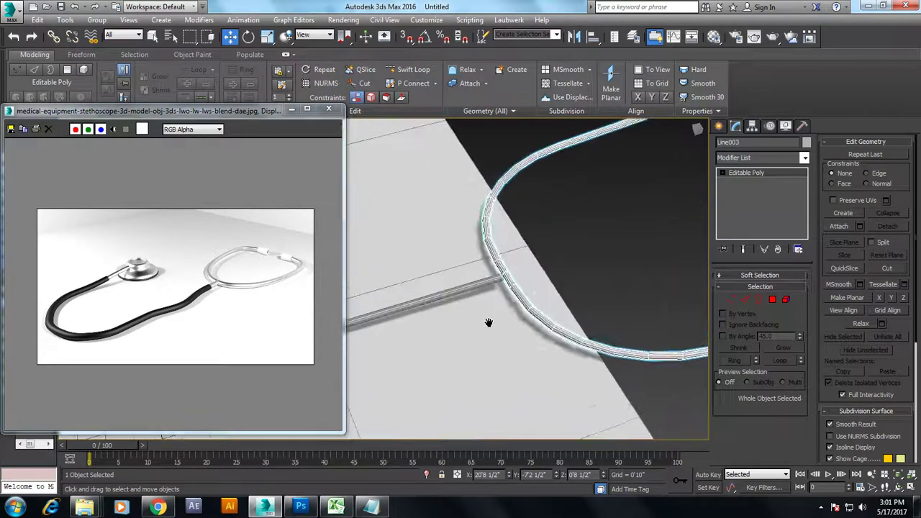
pyautogui.scroll(3, 592, 292)
pyautogui.scroll(2, 563, 307)
pyautogui.scroll(-2, 622, 228)
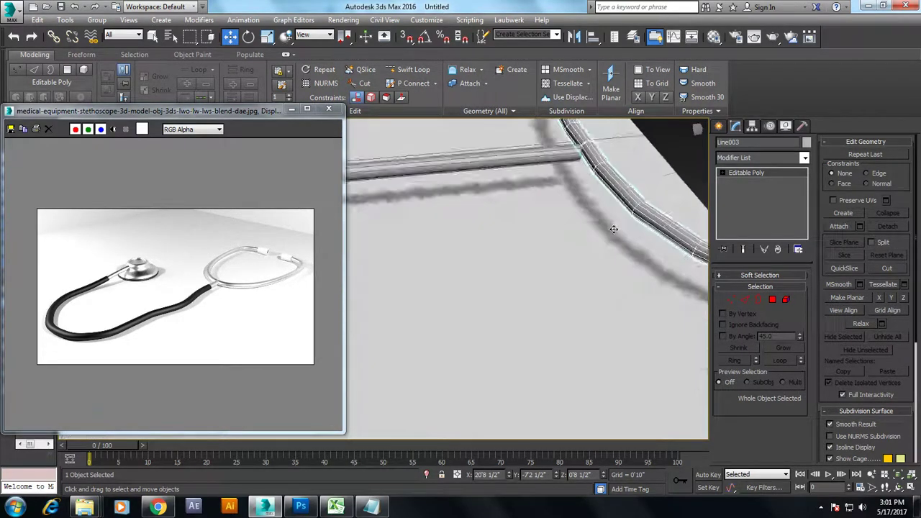
pyautogui.scroll(-4, 605, 248)
pyautogui.keyDown('alt'); pyautogui.moveTo(596, 257); pyautogui.dragTo(669, 260, button='middle'); pyautogui.keyUp('alt')
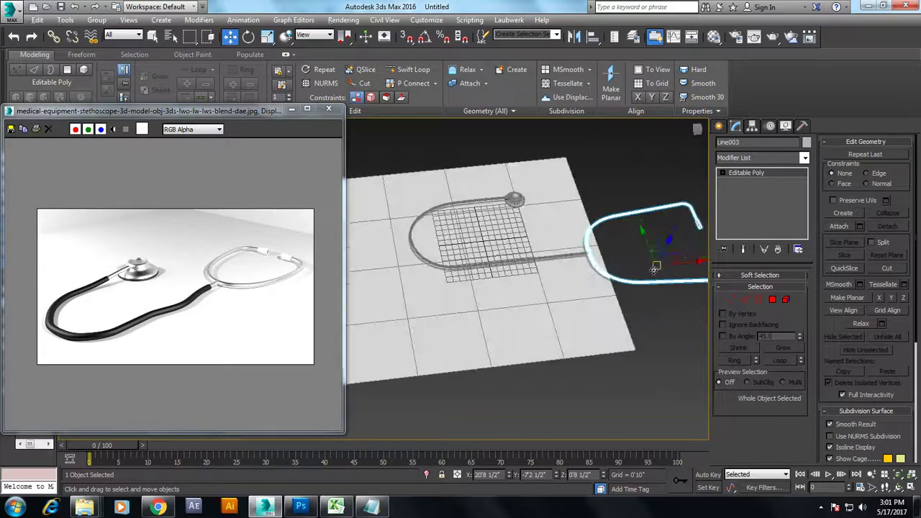
# Step: Isolate the tube loop to inspect it on its own, then show the full scene again
pyautogui.hotkey('alt', 'q')
pyautogui.keyDown('alt'); pyautogui.moveTo(612, 244); pyautogui.dragTo(513, 298, button='middle'); pyautogui.keyUp('alt')
pyautogui.hotkey('alt', 'q')
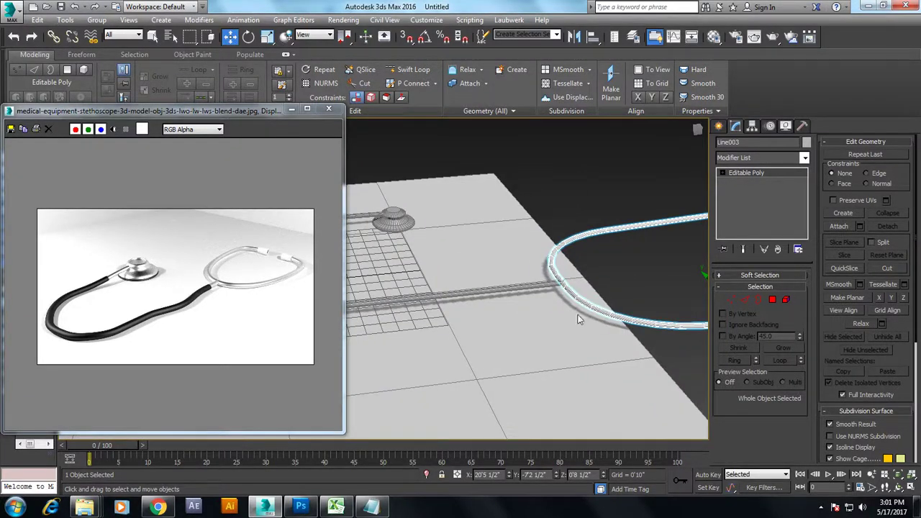
# Step: Attach the straight tube to the loop so they form one object
pyautogui.click(838, 227)
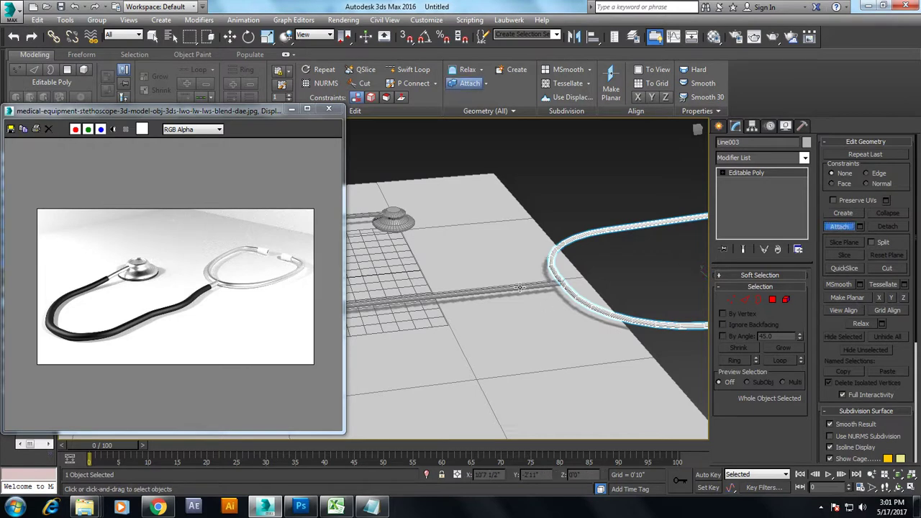
pyautogui.click(524, 295)
pyautogui.keyDown('alt'); pyautogui.moveTo(524, 295); pyautogui.dragTo(539, 320, button='middle'); pyautogui.keyUp('alt')
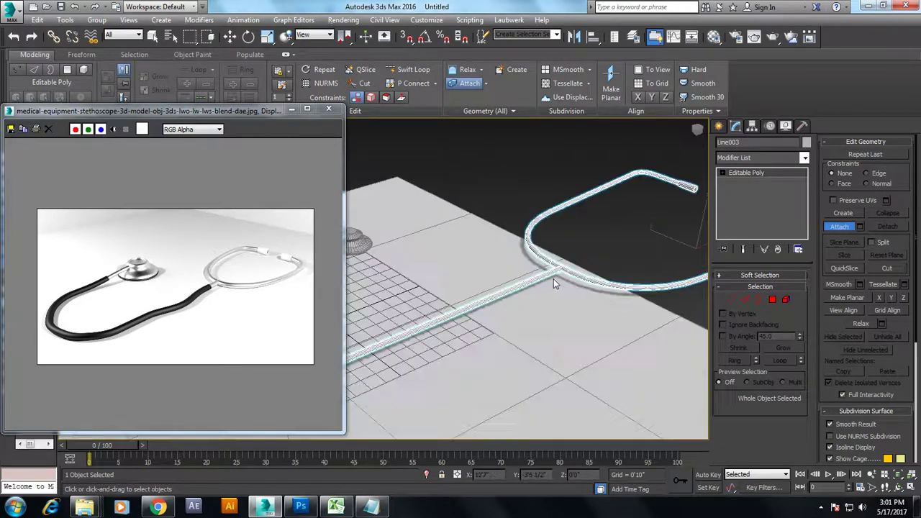
pyautogui.click(521, 207)
pyautogui.moveTo(559, 321)
pyautogui.keyDown('alt'); pyautogui.mouseDown(button='middle')
pyautogui.moveTo(524, 274)
pyautogui.moveTo(605, 303)
pyautogui.moveTo(540, 288)
pyautogui.moveTo(601, 356)
pyautogui.moveTo(597, 346)
pyautogui.moveTo(627, 318)
pyautogui.moveTo(580, 329)
pyautogui.moveTo(518, 297)
pyautogui.moveTo(559, 292)
pyautogui.mouseUp(button='middle'); pyautogui.keyUp('alt')
pyautogui.scroll(5, 518, 297)
# Step: Select the stethoscope tube and switch to vertex editing to inspect its vertices
pyautogui.click(479, 277)
pyautogui.press('1')
pyautogui.moveTo(480, 185)
pyautogui.keyDown('alt'); pyautogui.mouseDown(button='middle')
pyautogui.moveTo(495, 259)
pyautogui.moveTo(469, 285)
pyautogui.mouseUp(button='middle'); pyautogui.keyUp('alt')
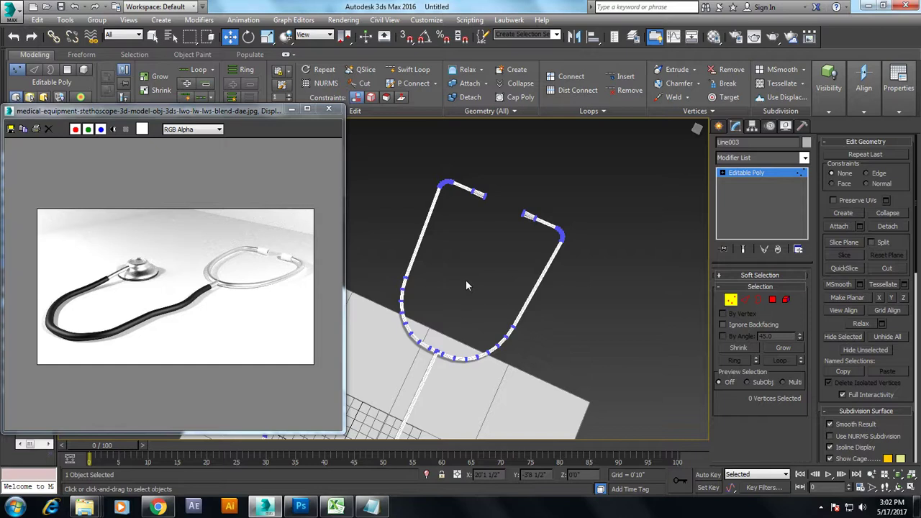
# Step: Leave vertex editing, select both stethoscope objects and convert them via the Convert To menu
pyautogui.moveTo(466, 285)
pyautogui.keyDown('alt'); pyautogui.mouseDown(button='middle')
pyautogui.moveTo(501, 336)
pyautogui.moveTo(529, 293)
pyautogui.mouseUp(button='middle'); pyautogui.keyUp('alt')
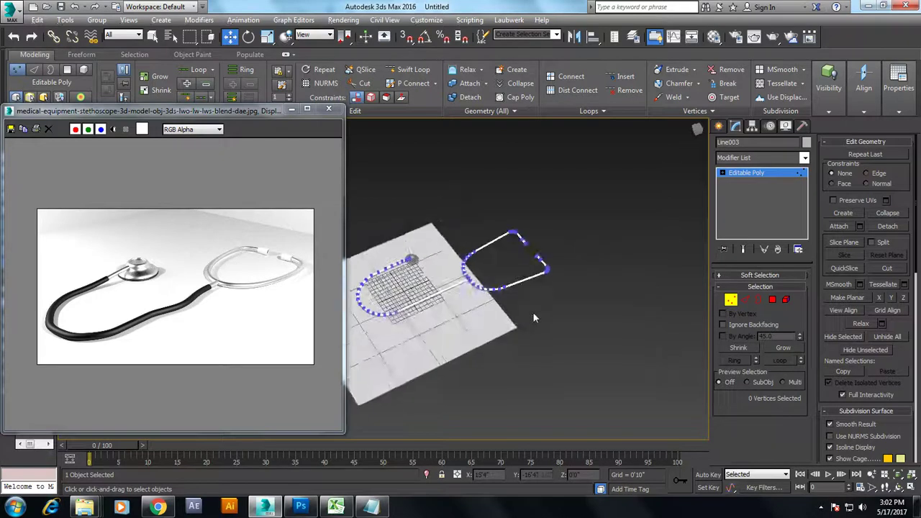
pyautogui.scroll(3, 534, 326)
pyautogui.keyDown('alt'); pyautogui.moveTo(533, 325); pyautogui.dragTo(549, 342, button='middle'); pyautogui.keyUp('alt')
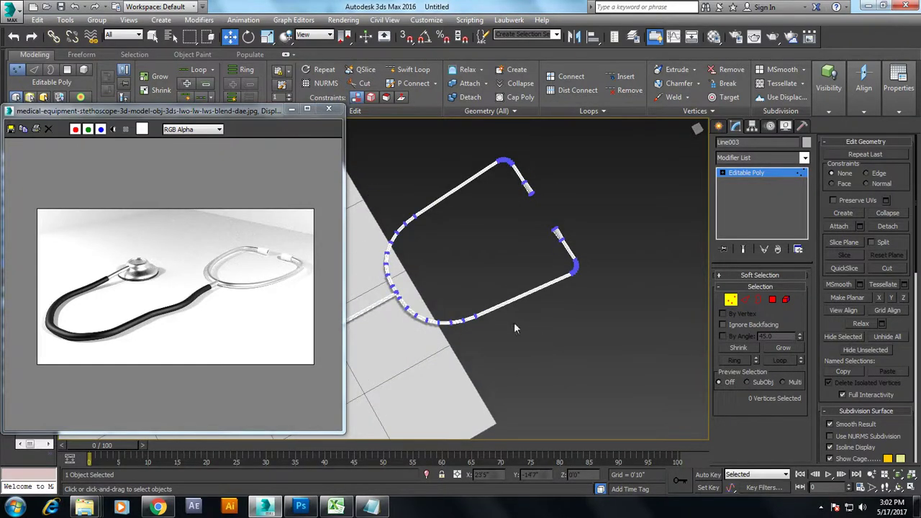
pyautogui.keyDown('alt'); pyautogui.moveTo(431, 246); pyautogui.dragTo(504, 273, button='middle'); pyautogui.keyUp('alt')
pyautogui.scroll(-3, 458, 262)
pyautogui.click(741, 177)
pyautogui.moveTo(413, 201); pyautogui.dragTo(705, 389)
pyautogui.rightClick(590, 294)
pyautogui.moveTo(611, 407)
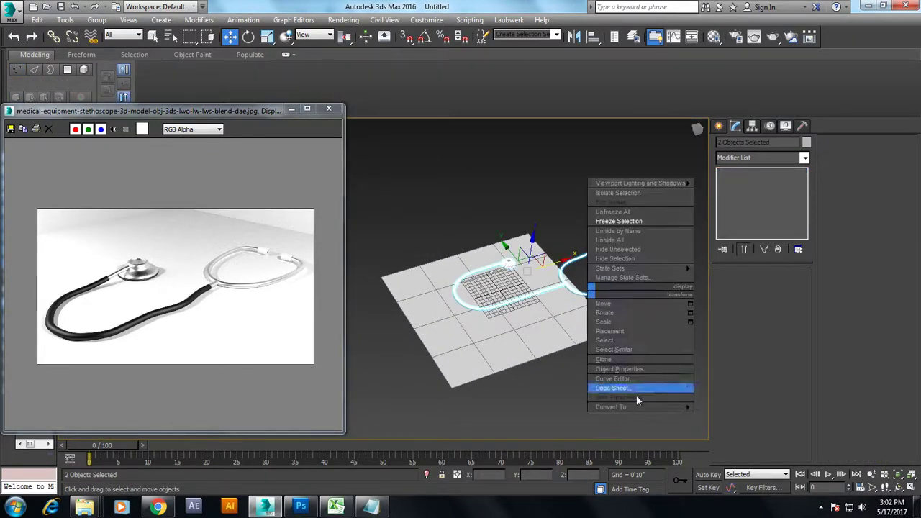
pyautogui.click(741, 407)
# Step: Reselect the whole stethoscope and open the Material Editor with M
pyautogui.moveTo(562, 300)
pyautogui.mouseDown(button='middle')
pyautogui.moveTo(569, 308)
pyautogui.moveTo(504, 302)
pyautogui.mouseUp(button='middle')
pyautogui.scroll(5, 440, 310)
pyautogui.press('r')
pyautogui.scroll(-3, 441, 310)
pyautogui.press('w')
pyautogui.moveTo(440, 310)
pyautogui.keyDown('alt'); pyautogui.mouseDown(button='middle')
pyautogui.moveTo(436, 282)
pyautogui.moveTo(481, 224)
pyautogui.moveTo(538, 267)
pyautogui.mouseUp(button='middle'); pyautogui.keyUp('alt')
pyautogui.click(481, 223)
pyautogui.scroll(-3, 539, 268)
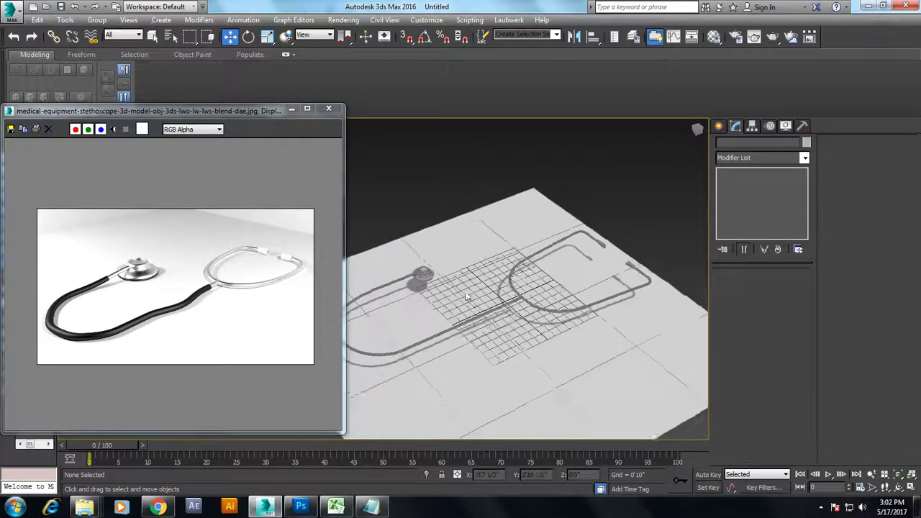
pyautogui.scroll(-3, 540, 268)
pyautogui.moveTo(348, 159); pyautogui.dragTo(585, 314)
pyautogui.scroll(3, 585, 314)
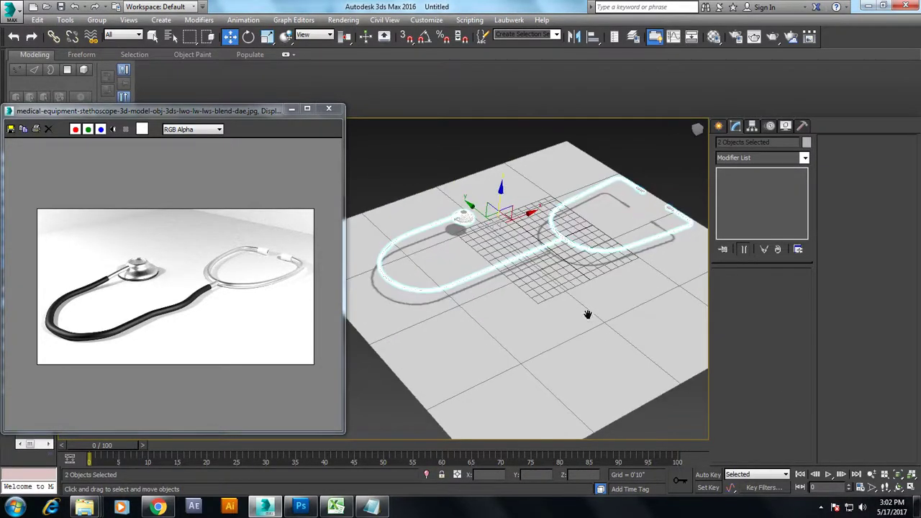
pyautogui.press('m')
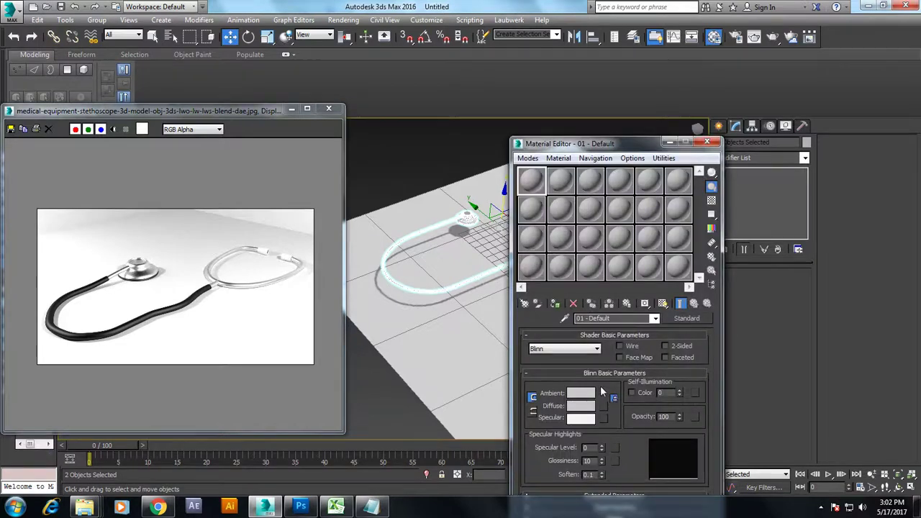
# Step: Set the Blinn material's Specular Level to 75, close the Material Editor and deselect
pyautogui.moveTo(603, 448); pyautogui.dragTo(603, 403)
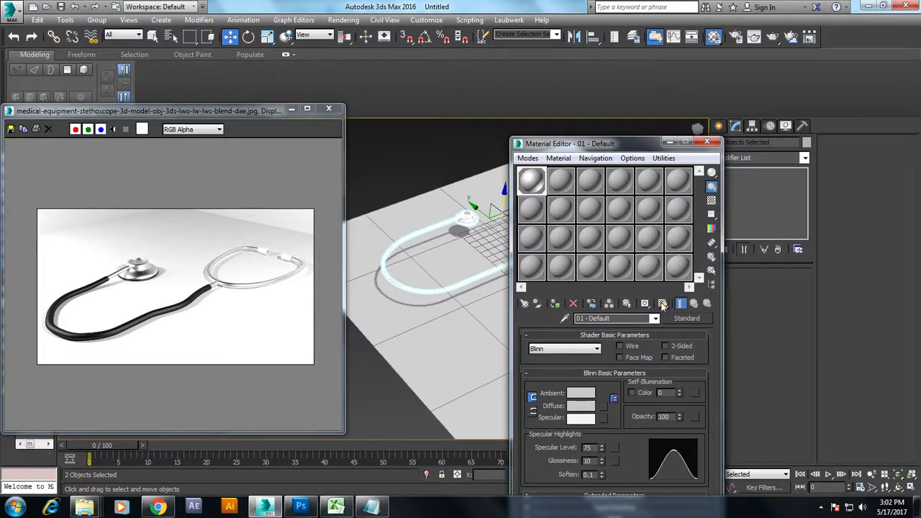
pyautogui.click(707, 142)
pyautogui.click(493, 154)
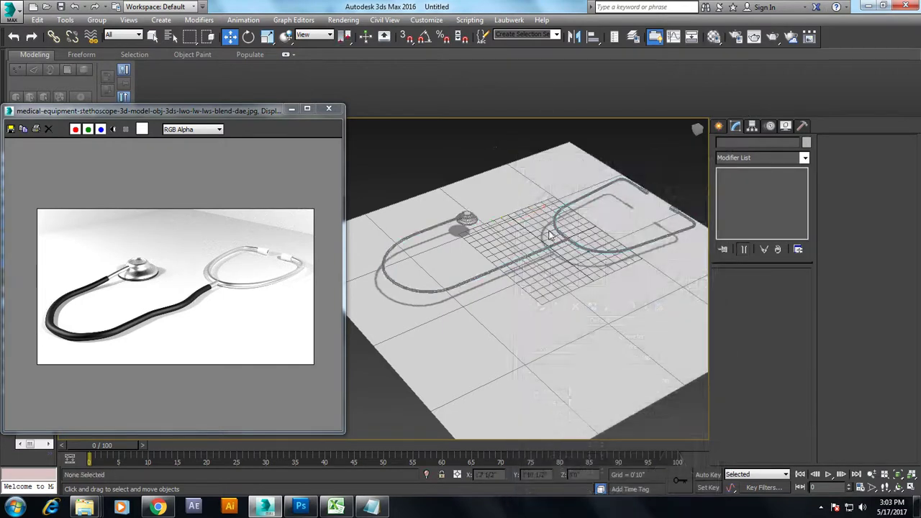
# Step: Minimize the reference image window to leave only the stethoscope scene visible
pyautogui.moveTo(549, 235)
pyautogui.keyDown('alt'); pyautogui.mouseDown(button='middle')
pyautogui.moveTo(517, 254)
pyautogui.moveTo(546, 266)
pyautogui.mouseUp(button='middle'); pyautogui.keyUp('alt')
pyautogui.click(567, 268)
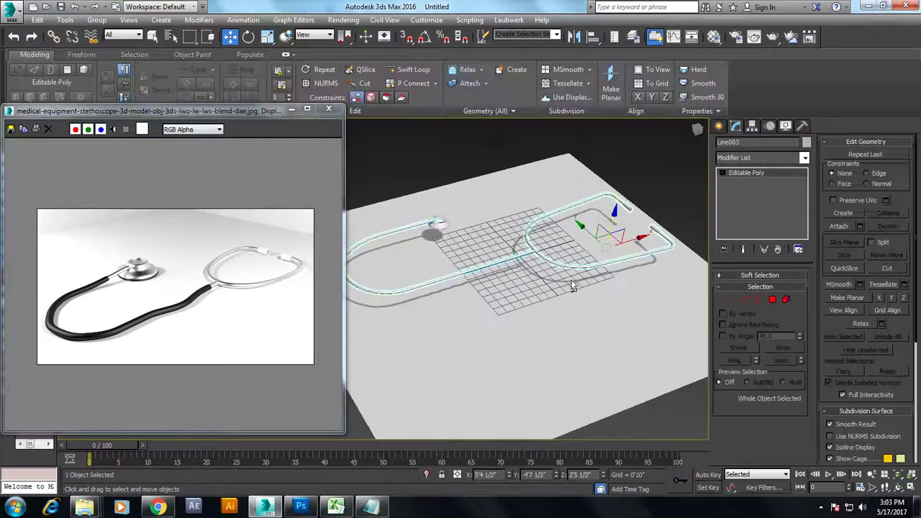
pyautogui.click(609, 159)
pyautogui.moveTo(610, 159)
pyautogui.keyDown('alt'); pyautogui.mouseDown(button='middle')
pyautogui.moveTo(585, 224)
pyautogui.moveTo(591, 250)
pyautogui.moveTo(582, 254)
pyautogui.moveTo(581, 221)
pyautogui.mouseUp(button='middle'); pyautogui.keyUp('alt')
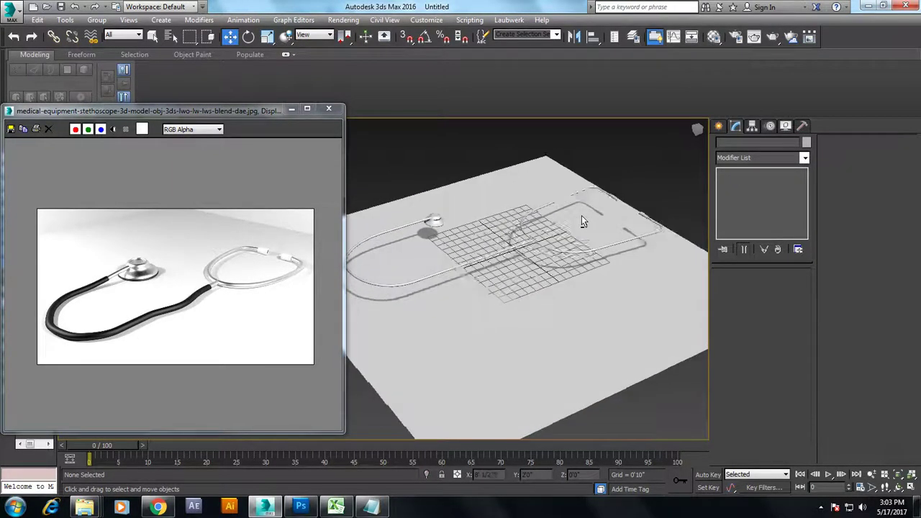
pyautogui.scroll(-2, 582, 220)
pyautogui.scroll(-4, 582, 220)
pyautogui.scroll(4, 523, 262)
pyautogui.scroll(3, 523, 262)
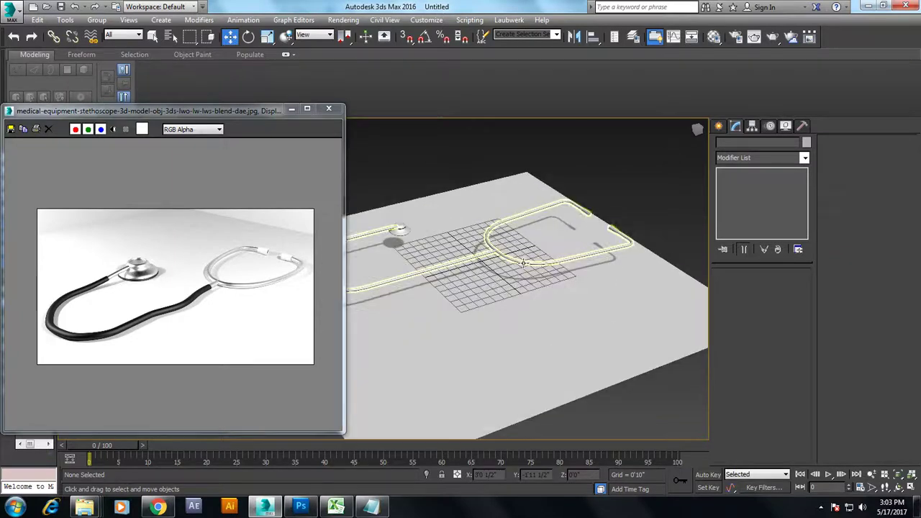
pyautogui.click(292, 111)
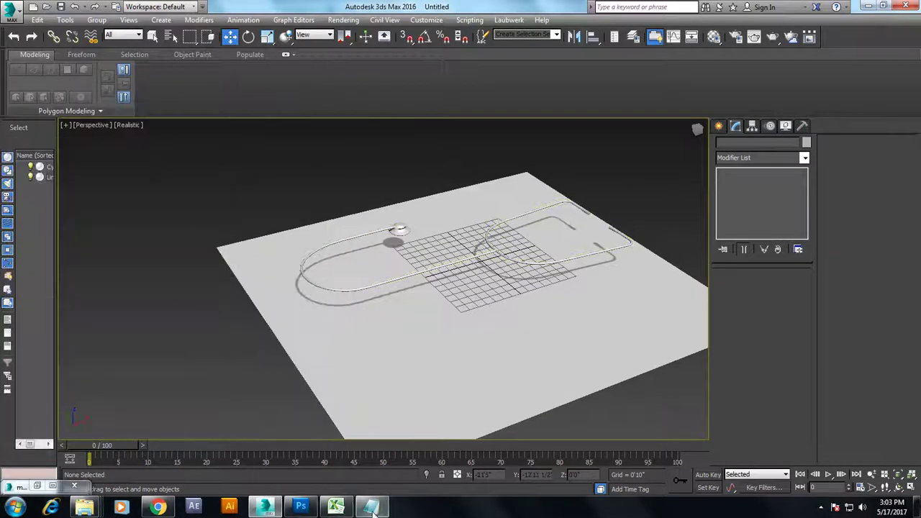
# Step: Add the closing line 'Thanks for watching' below 'Lets get started..' in the Notepad note
pyautogui.click(371, 506)
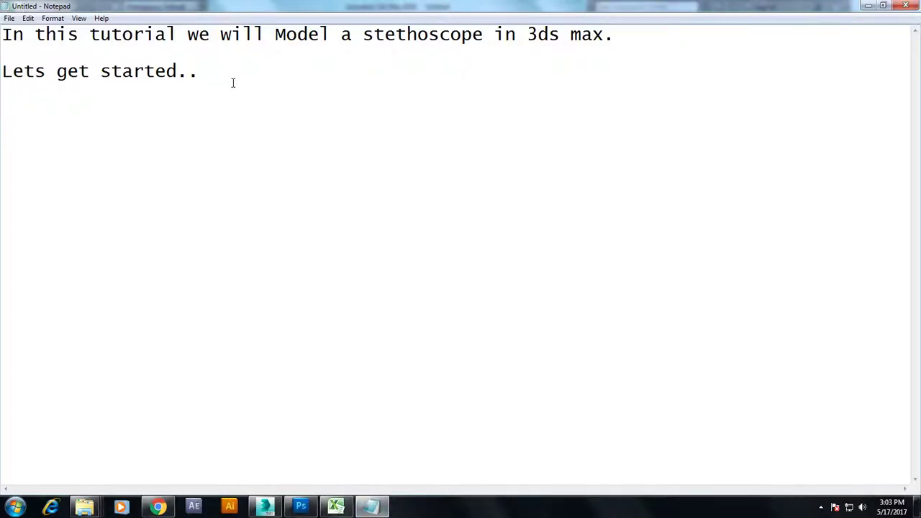
pyautogui.moveTo(483, 36); pyautogui.dragTo(364, 36)
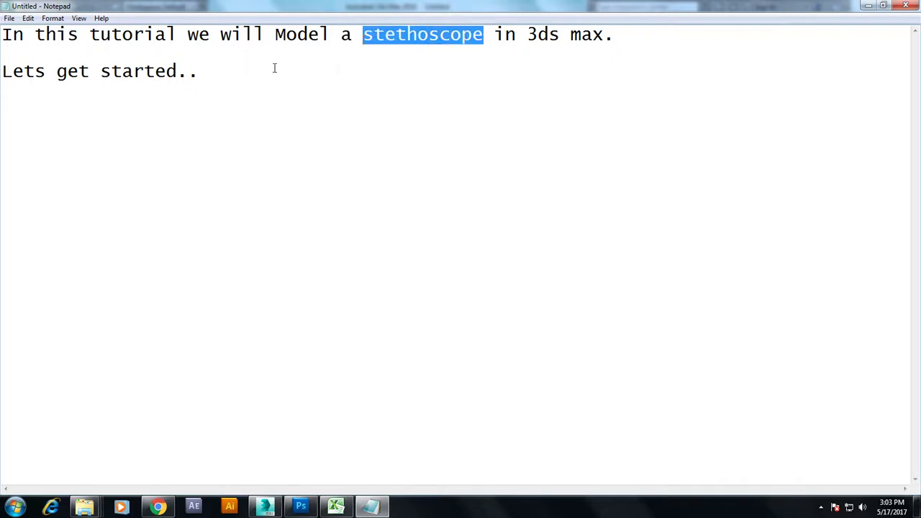
pyautogui.click(274, 67)
pyautogui.write('Th')
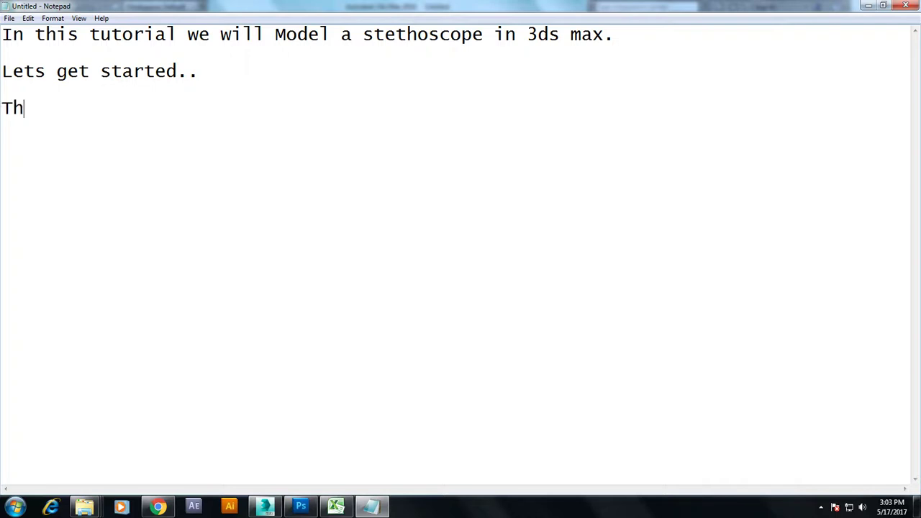
pyautogui.write('anks for watyching')
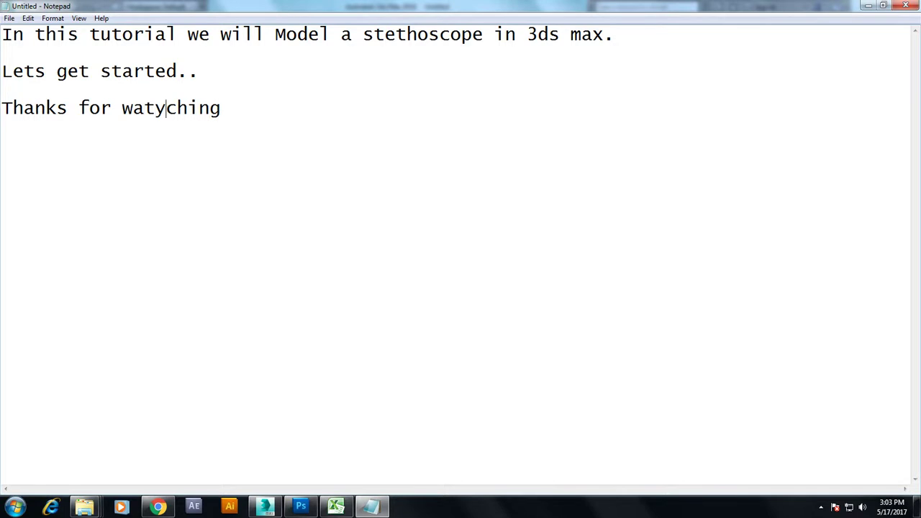
pyautogui.press('BackSpace')
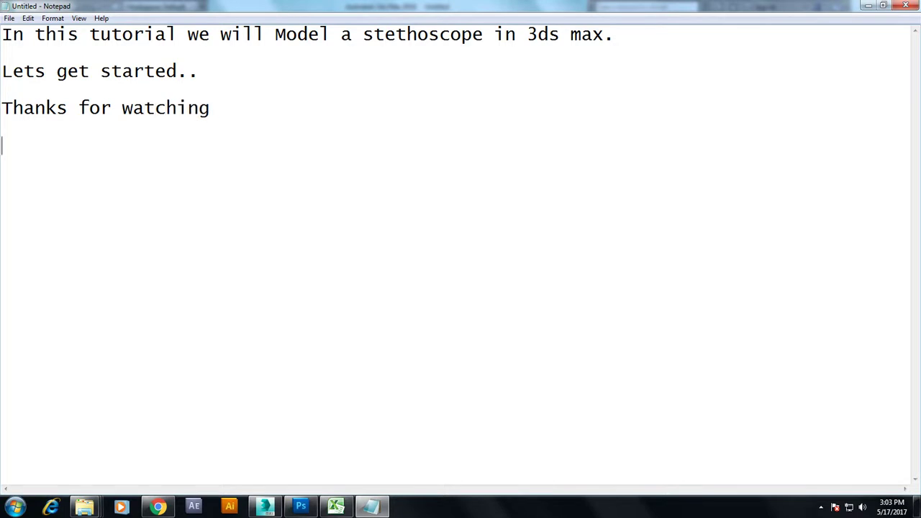